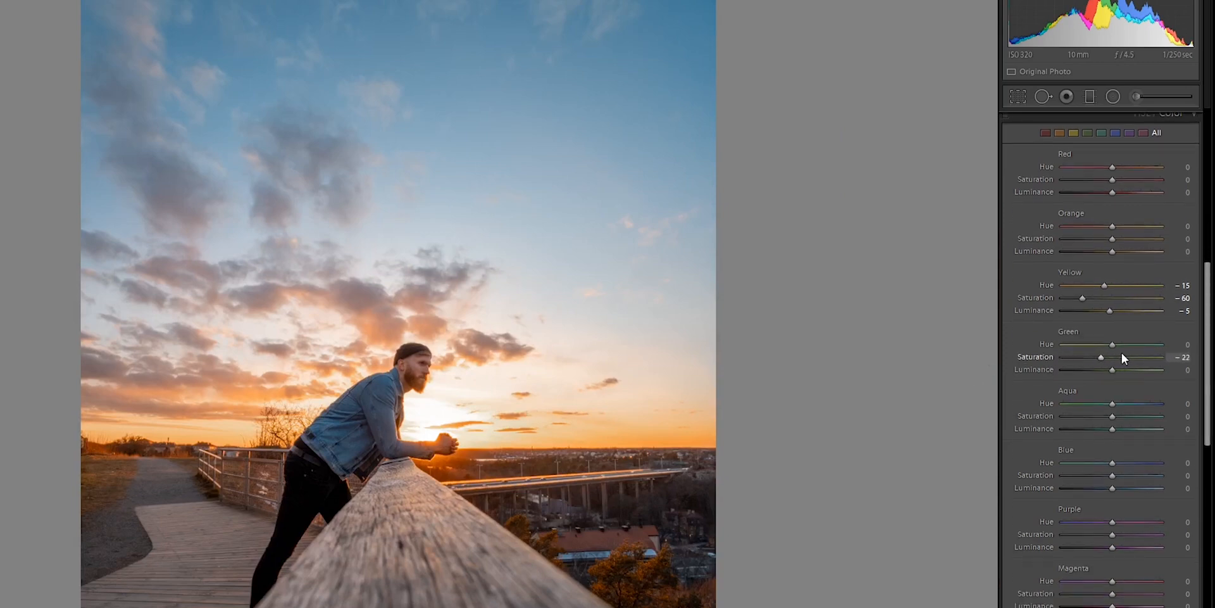
- Set the green saturation to -50 in the colour mixer
click(1183, 359)
text(-50)
key(Return)
- Set the aqua hue to +70, its saturation to -95 and its luminance to -50
scroll(1190, 336, down, 2)
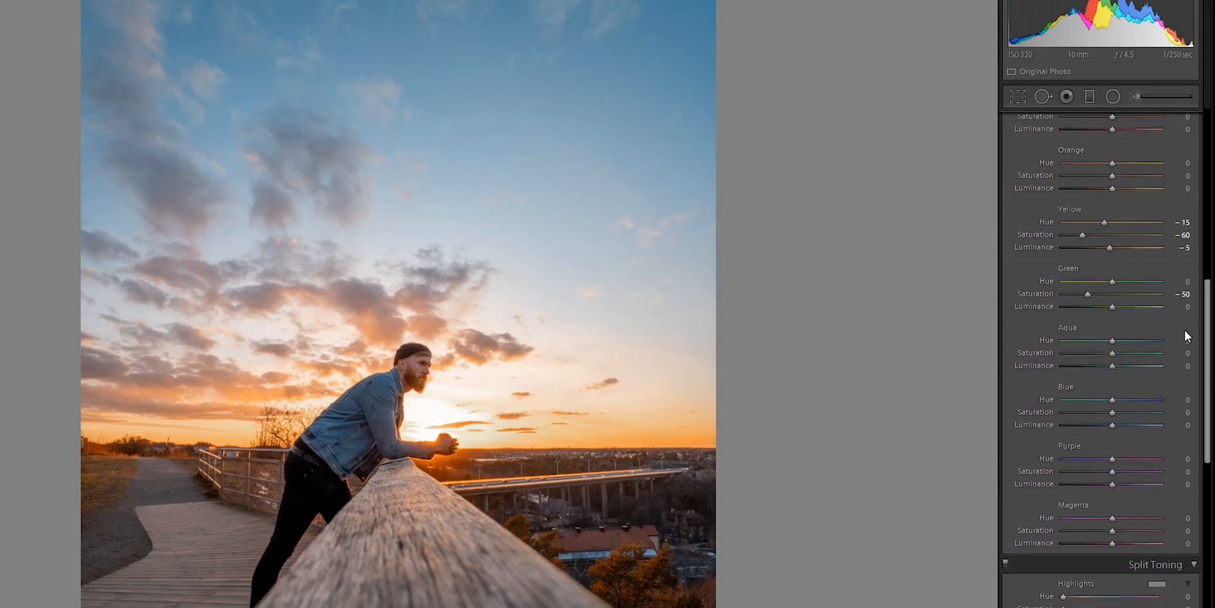
scroll(1186, 338, down, 1)
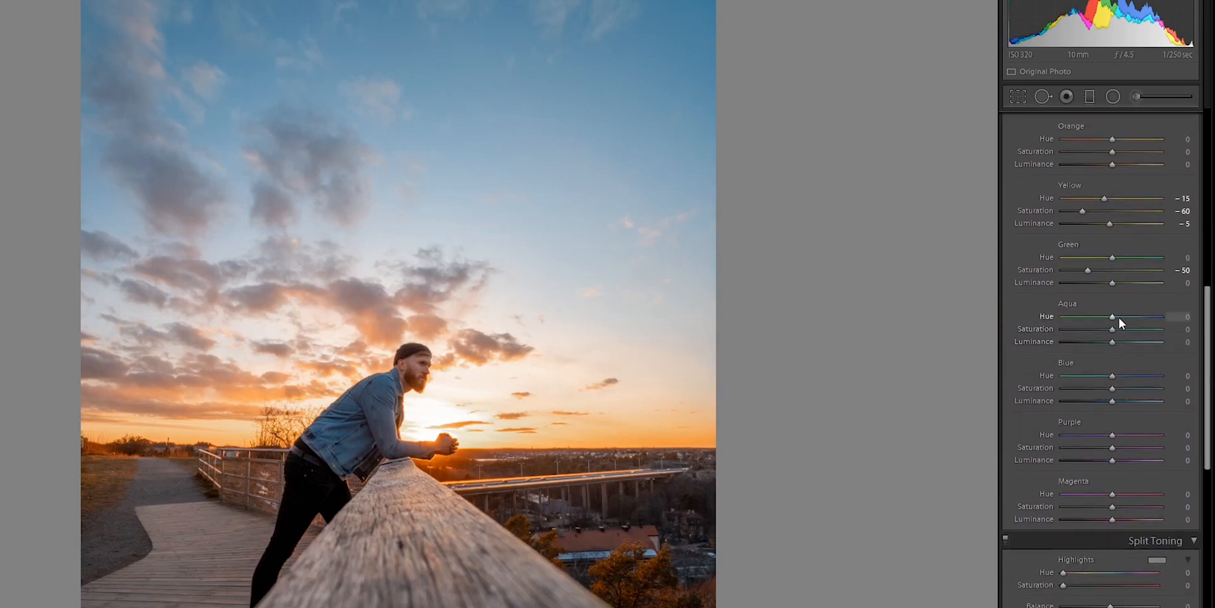
click(1177, 316)
text(70)
key(Return)
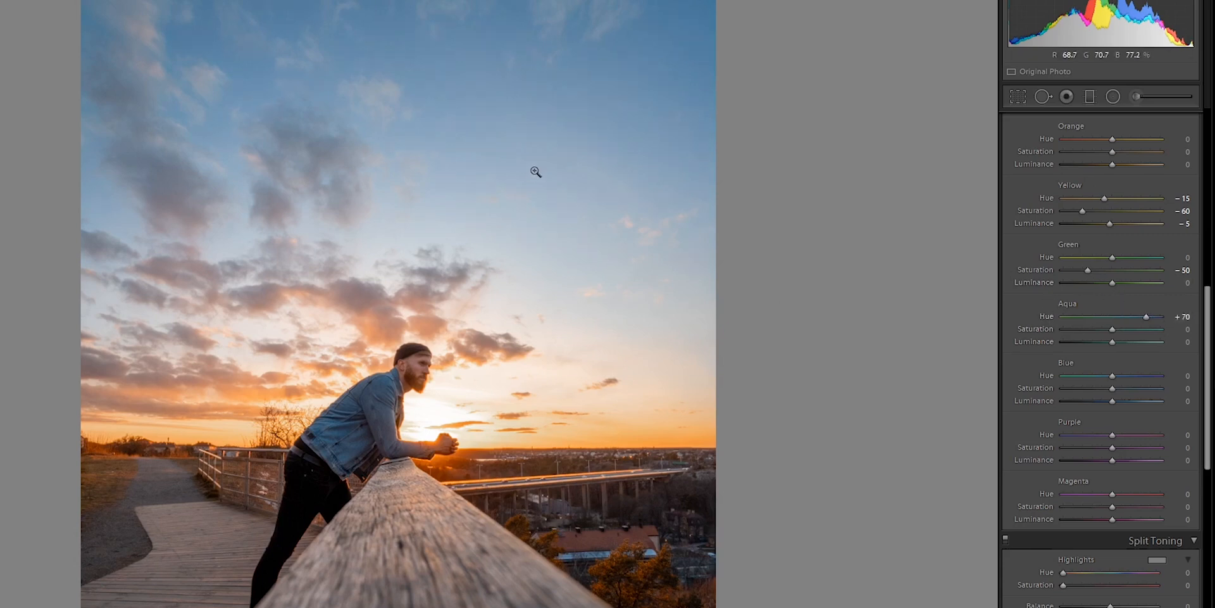
click(1181, 329)
text(-95)
key(Return)
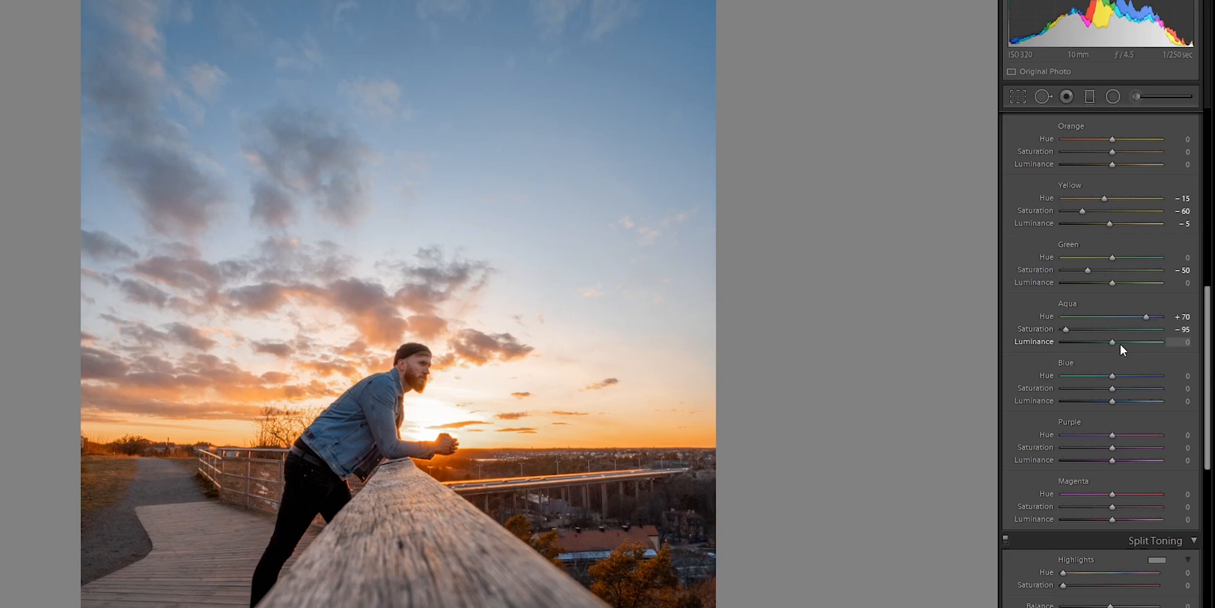
click(1171, 345)
text(-50)
key(Return)
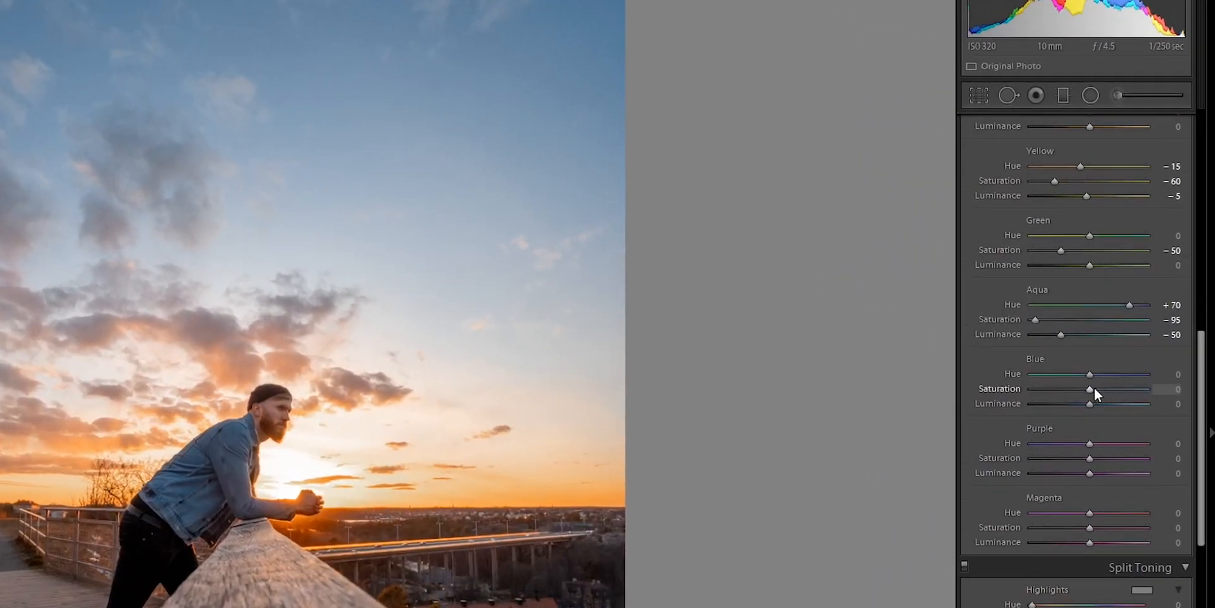
- Set the blue hue to -5, its saturation to -45 and its luminance to -40
click(1176, 374)
text(-5)
key(Return)
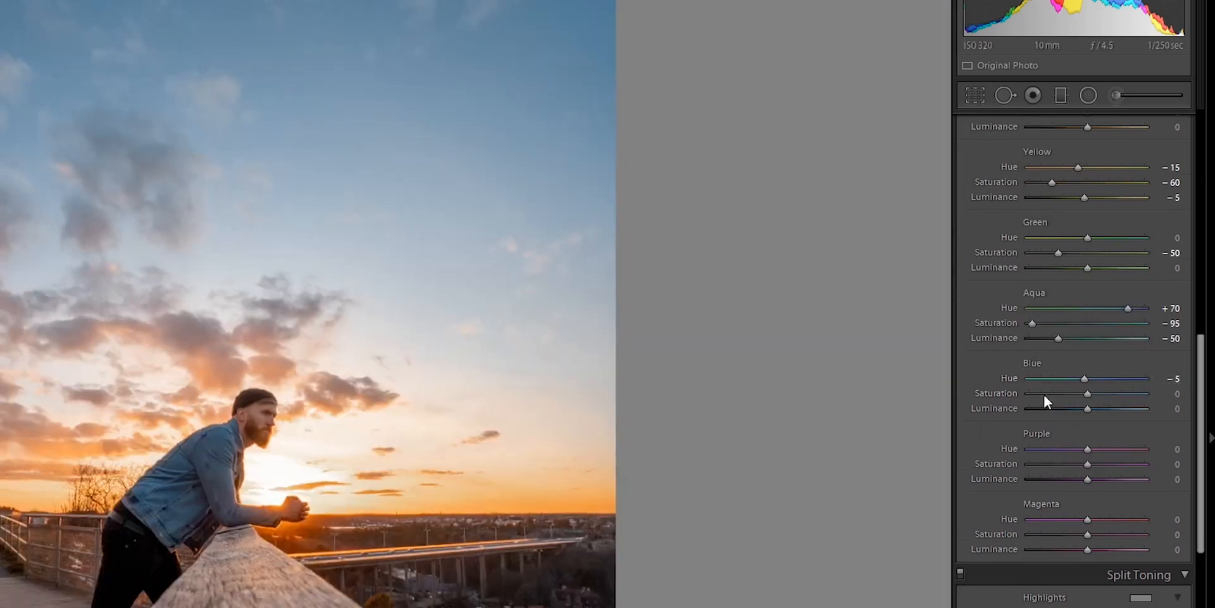
click(1176, 394)
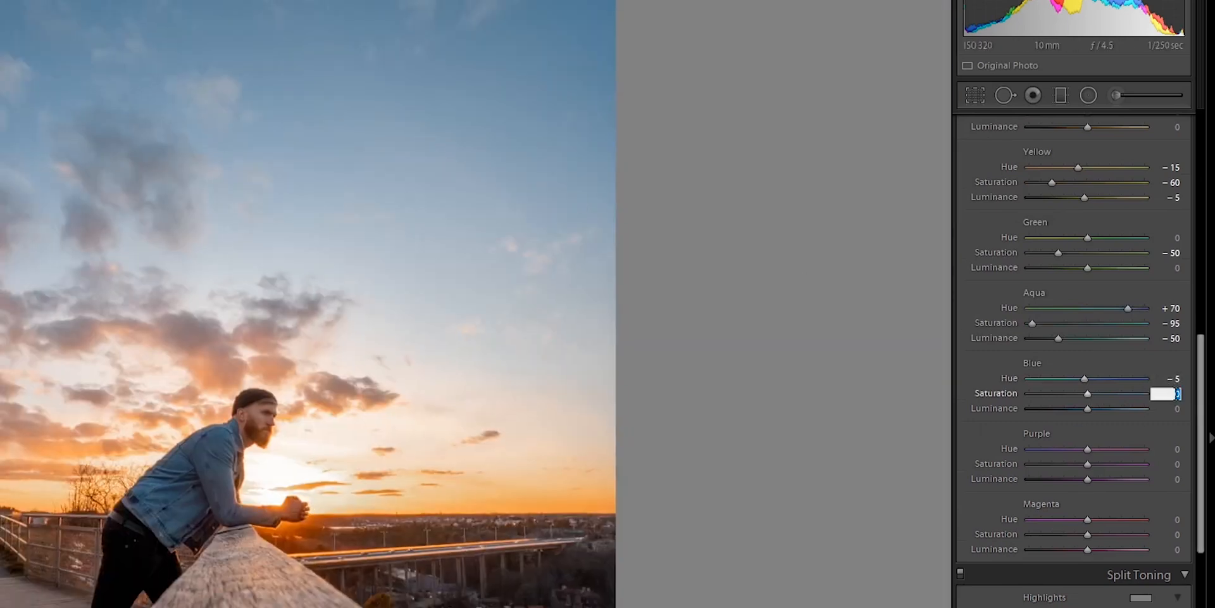
text(-50)
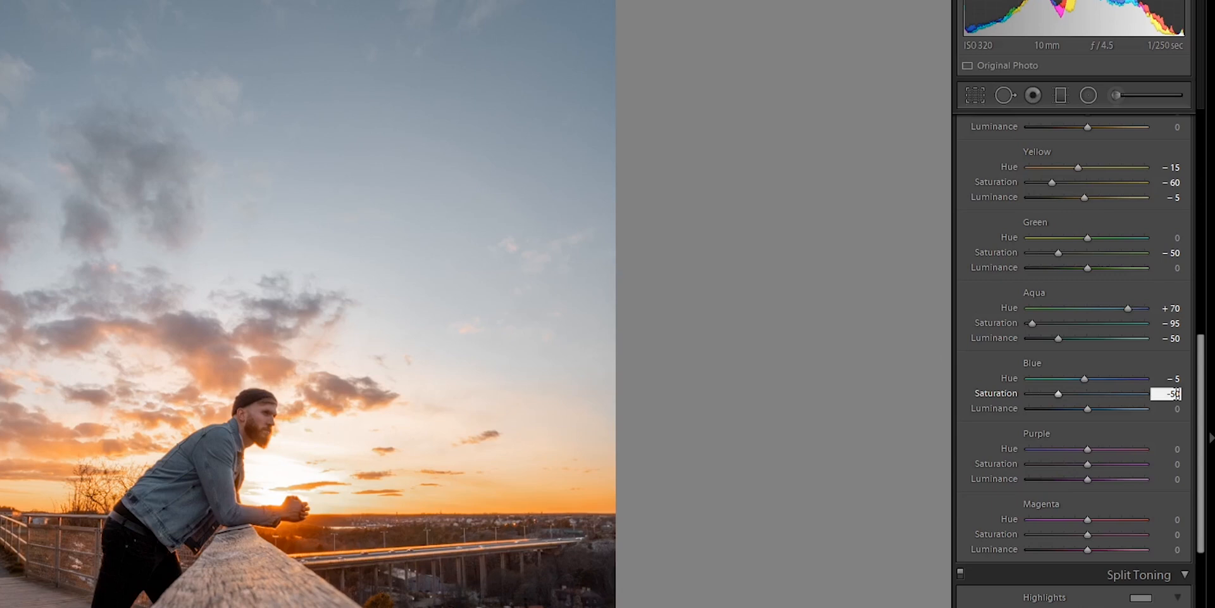
key(BackSpace)
key(BackSpace)
text(45)
key(Return)
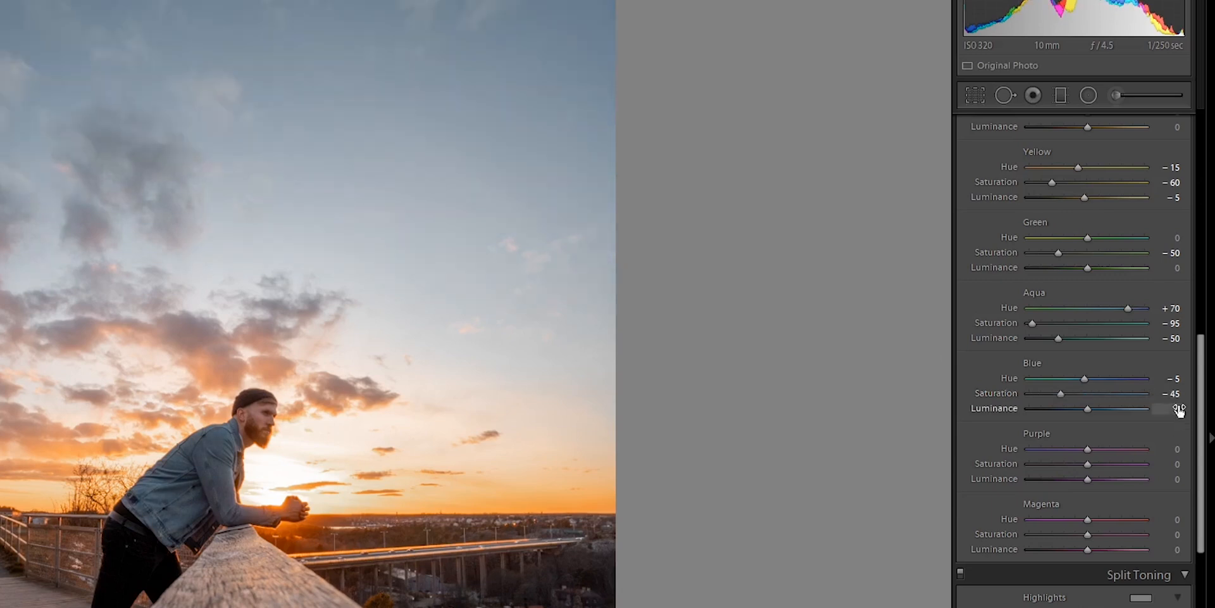
text(-40)
key(Return)
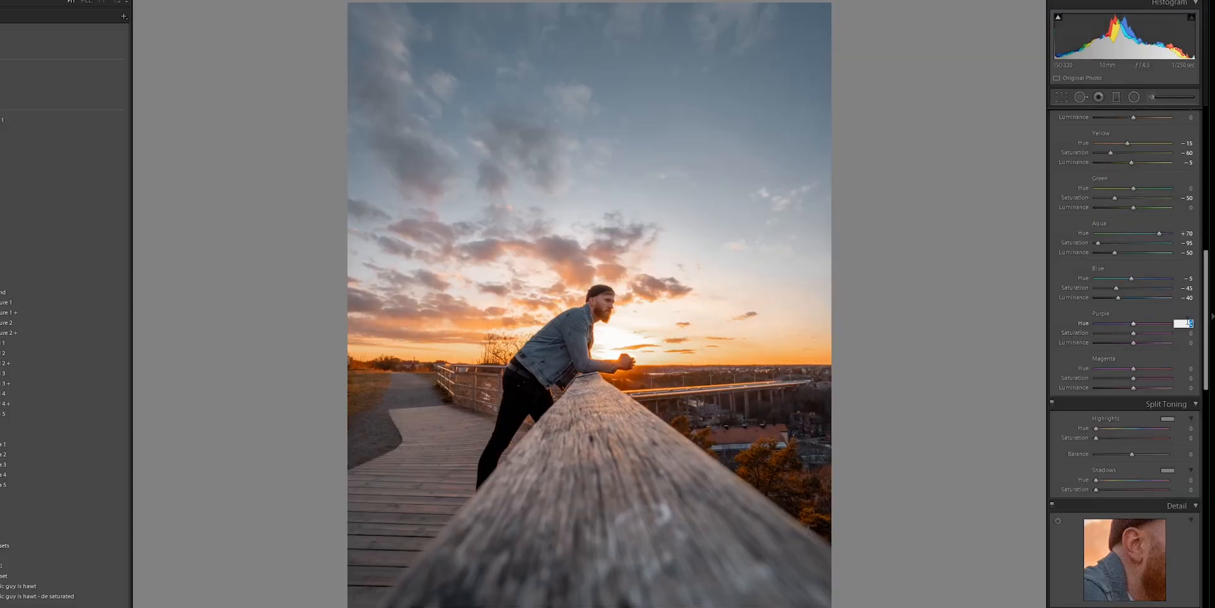
- Adjust purple to hue +25, saturation -15 and luminance +5, and magenta to hue +60 and luminance -20
click(1184, 333)
drag(1097, 389, 1160, 388)
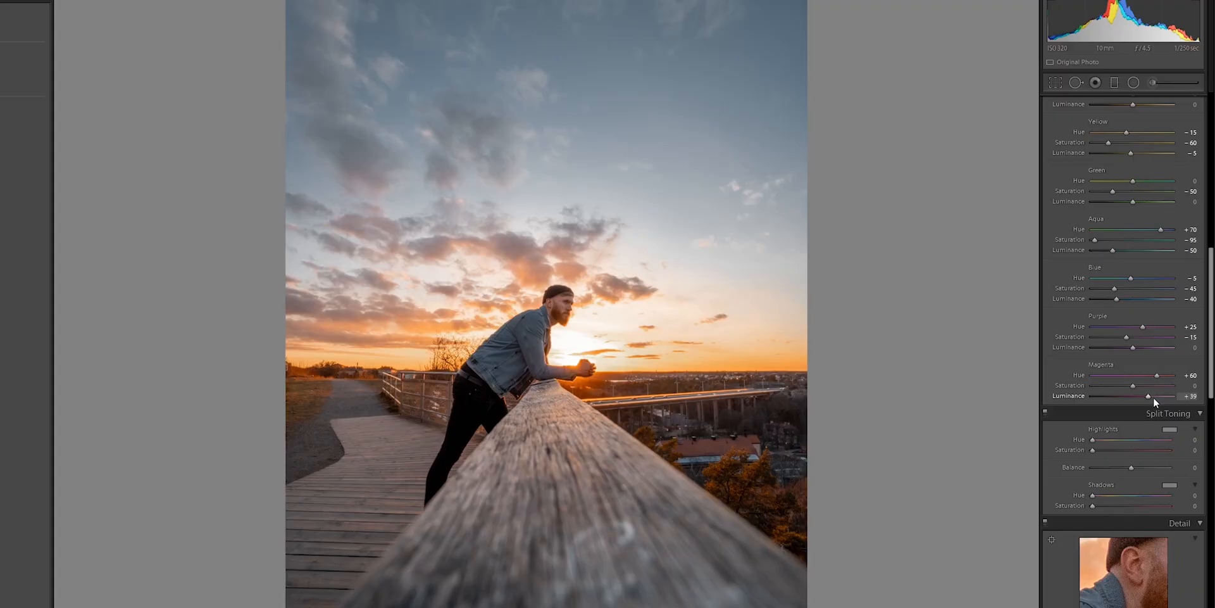
drag(1148, 397, 1128, 396)
mouse_move(1134, 347)
mouse_down()
mouse_move(1164, 340)
mouse_move(1102, 347)
mouse_move(1147, 336)
mouse_move(1134, 343)
mouse_up()
- Set the orange saturation to -10, its hue to -5 and its luminance to +2
scroll(1129, 248, up, 3)
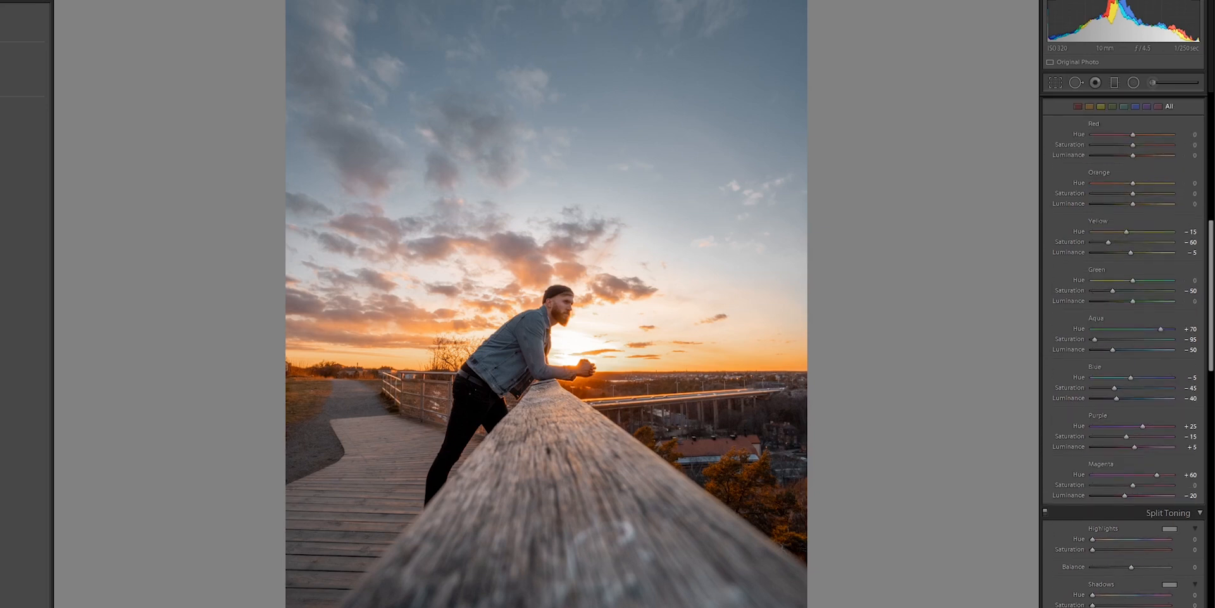
key(y)
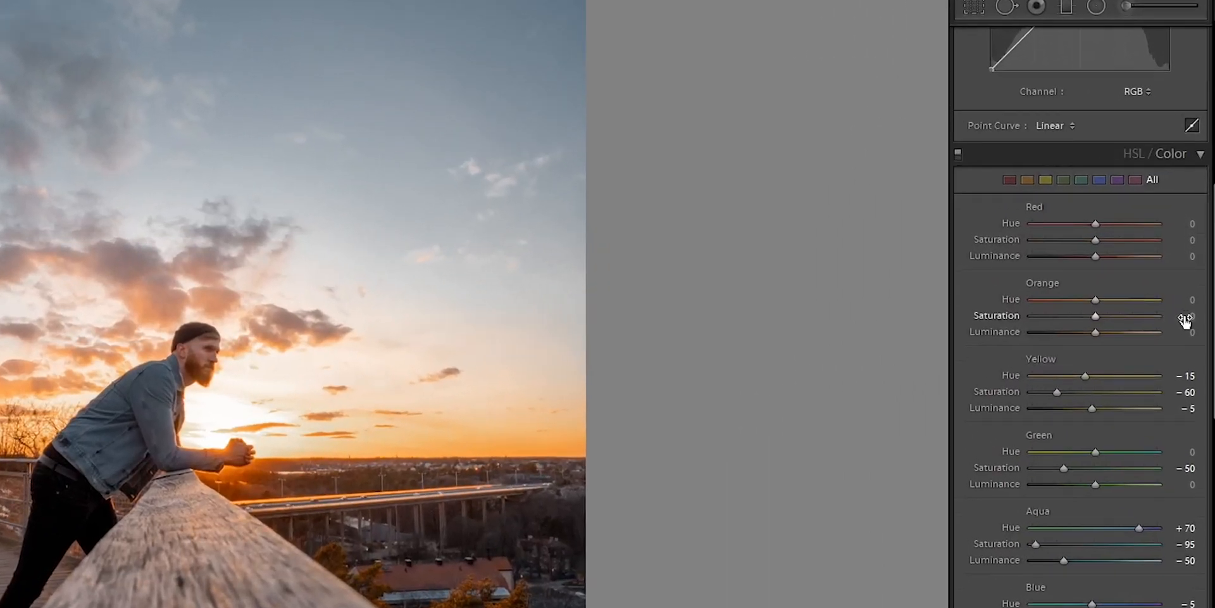
click(1185, 319)
text(-10)
key(Return)
click(1189, 299)
text(-5)
key(Return)
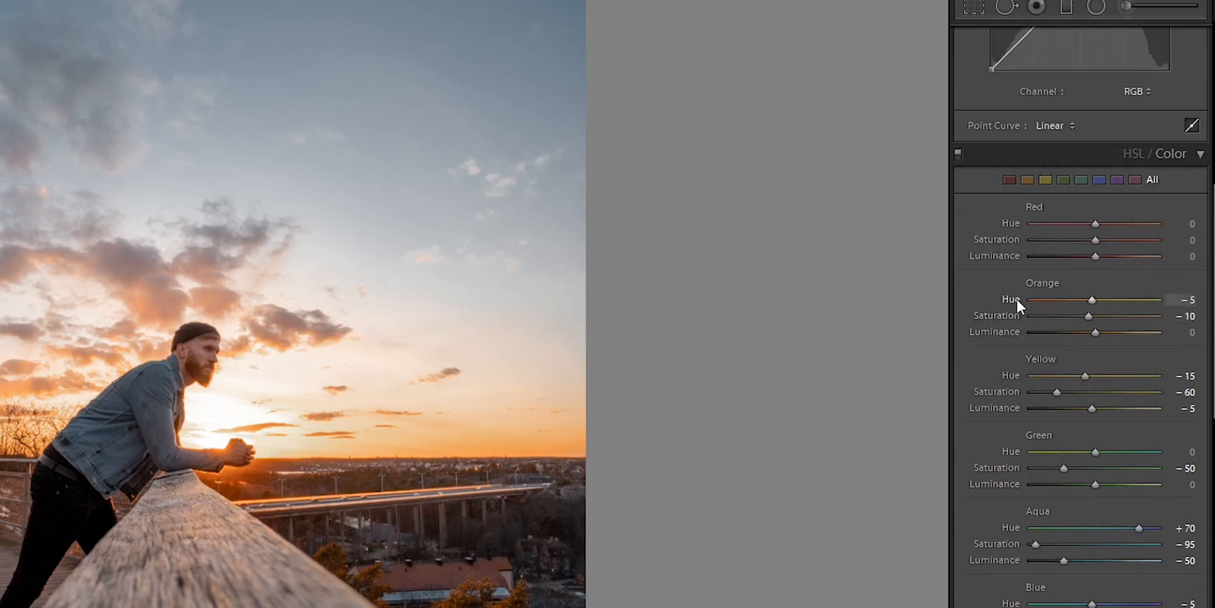
mouse_move(1095, 332)
mouse_down()
mouse_move(1137, 342)
mouse_move(1101, 342)
mouse_up()
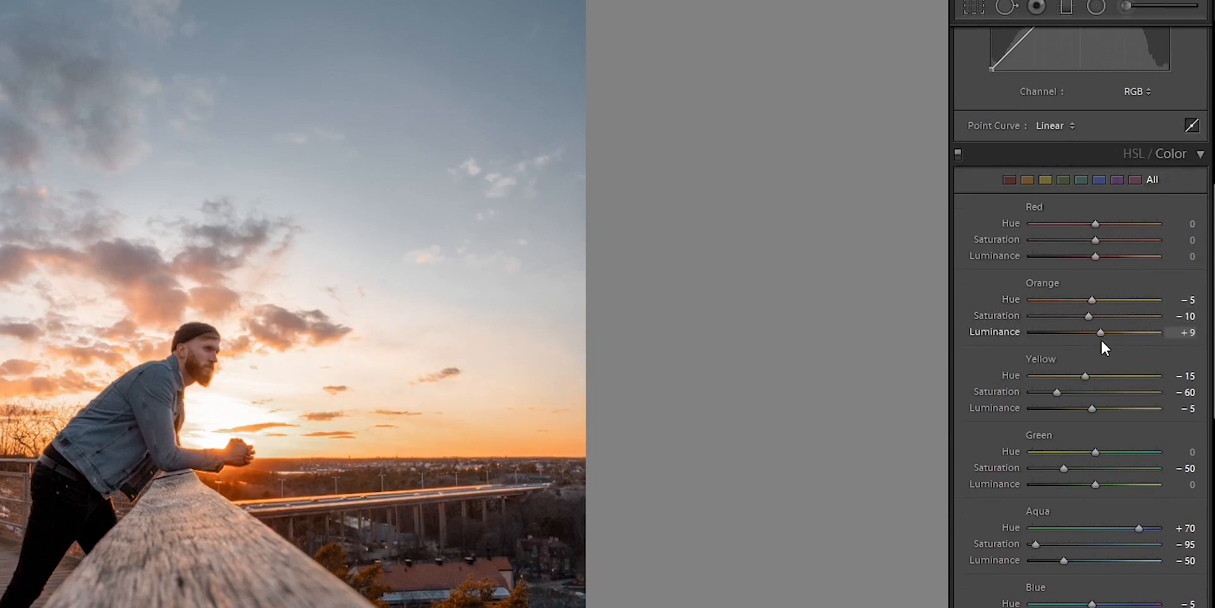
click(1186, 333)
text(2)
key(Return)
- Set the red hue to +9 and its saturation to +10
click(1193, 224)
text(9)
key(Return)
click(1174, 240)
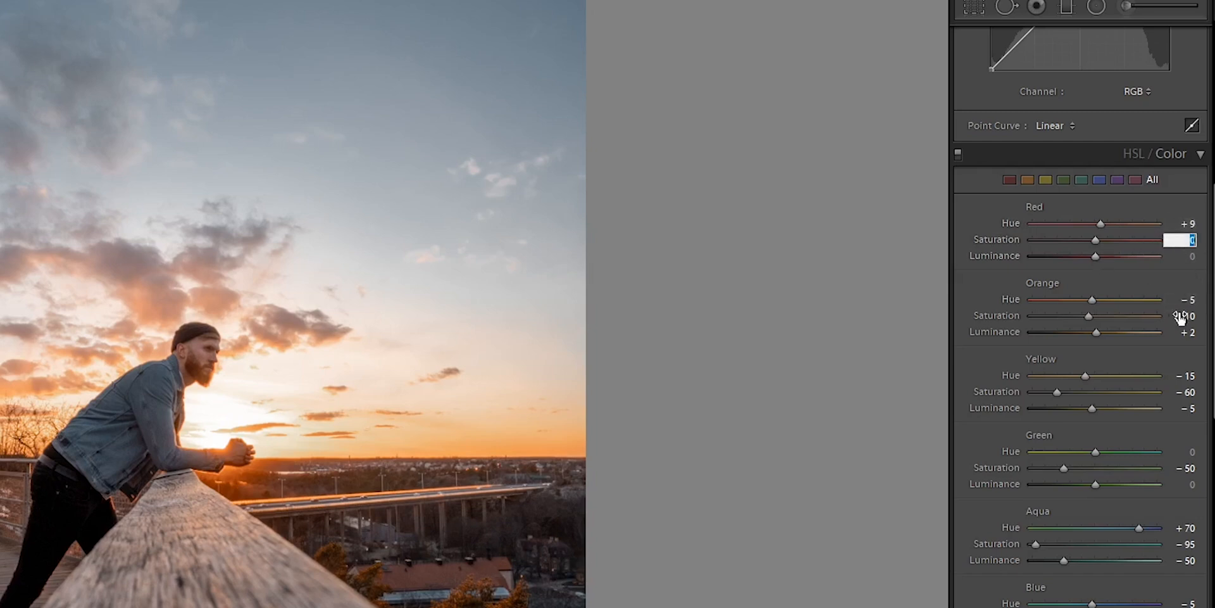
text(10)
key(Return)
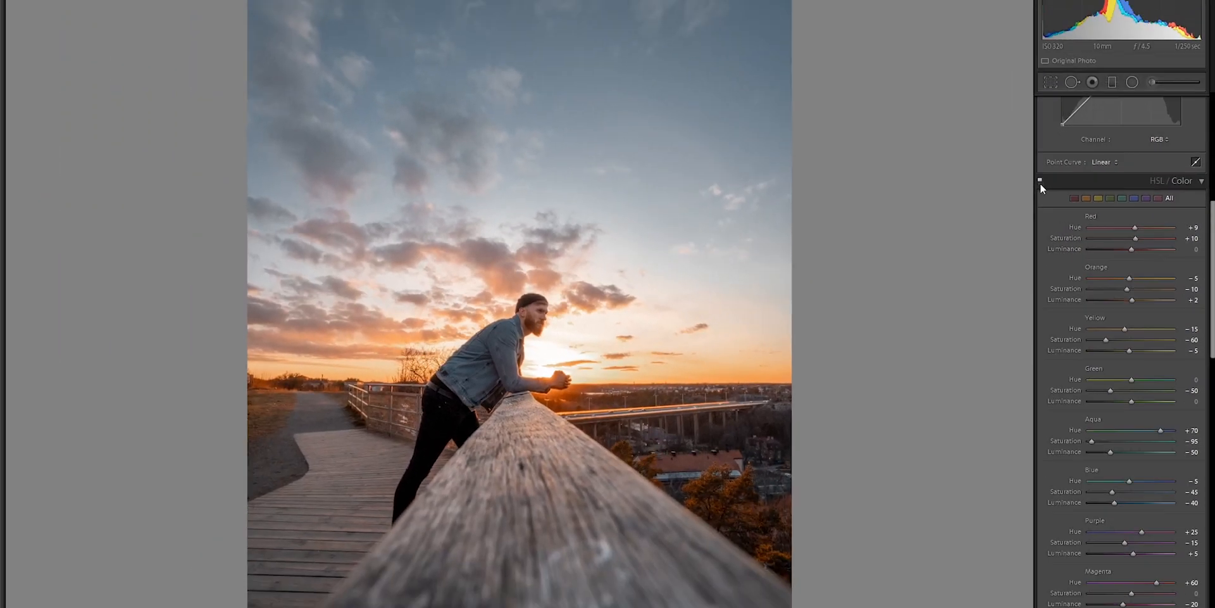
- Compare the photo with and without the HSL colour adjustments
click(1039, 183)
click(1039, 183)
click(1040, 184)
click(1040, 183)
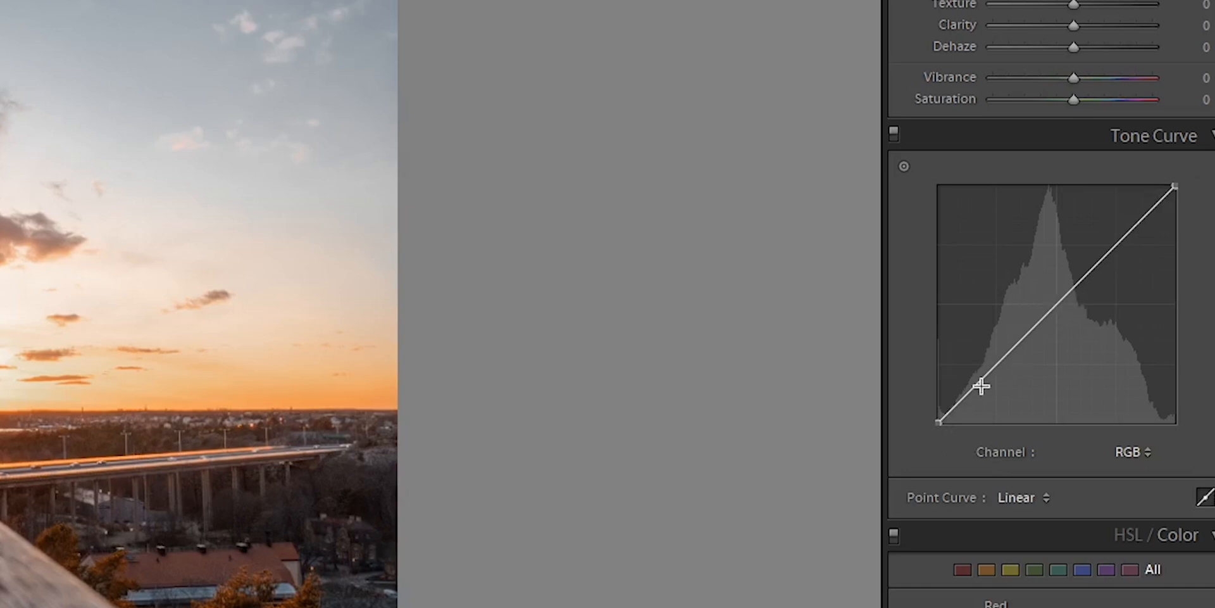
mouse_move(1055, 302)
mouse_down()
mouse_move(1047, 279)
mouse_move(1063, 315)
mouse_move(1026, 351)
mouse_move(1066, 305)
mouse_move(1051, 305)
mouse_move(1062, 312)
mouse_up()
double_click(1062, 314)
click(1117, 248)
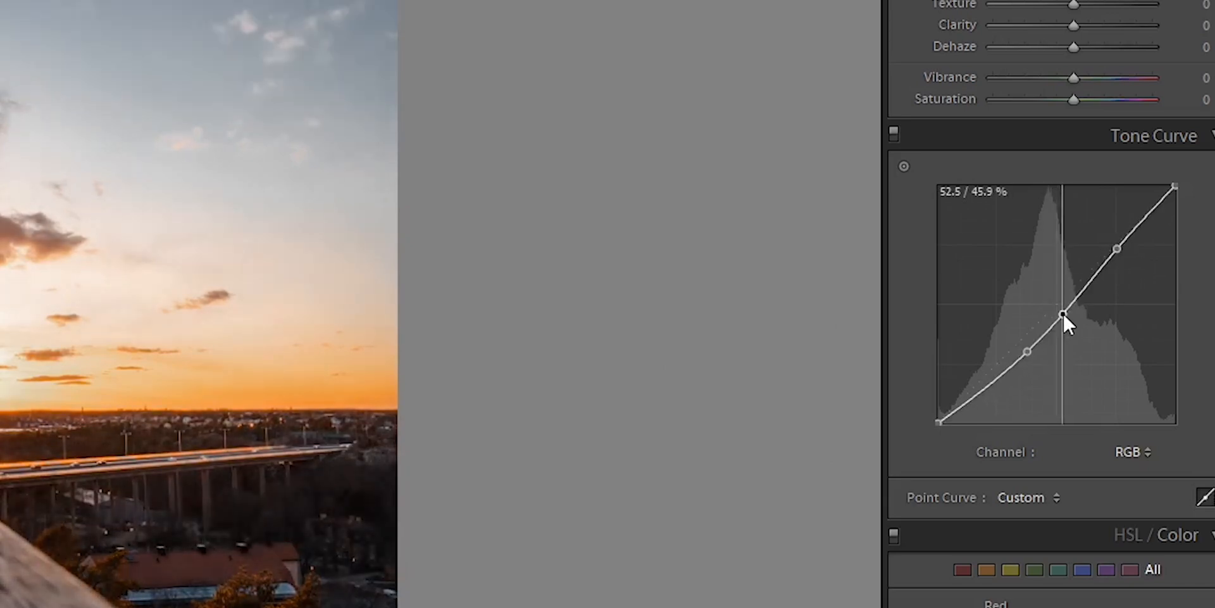
double_click(1063, 313)
double_click(1117, 248)
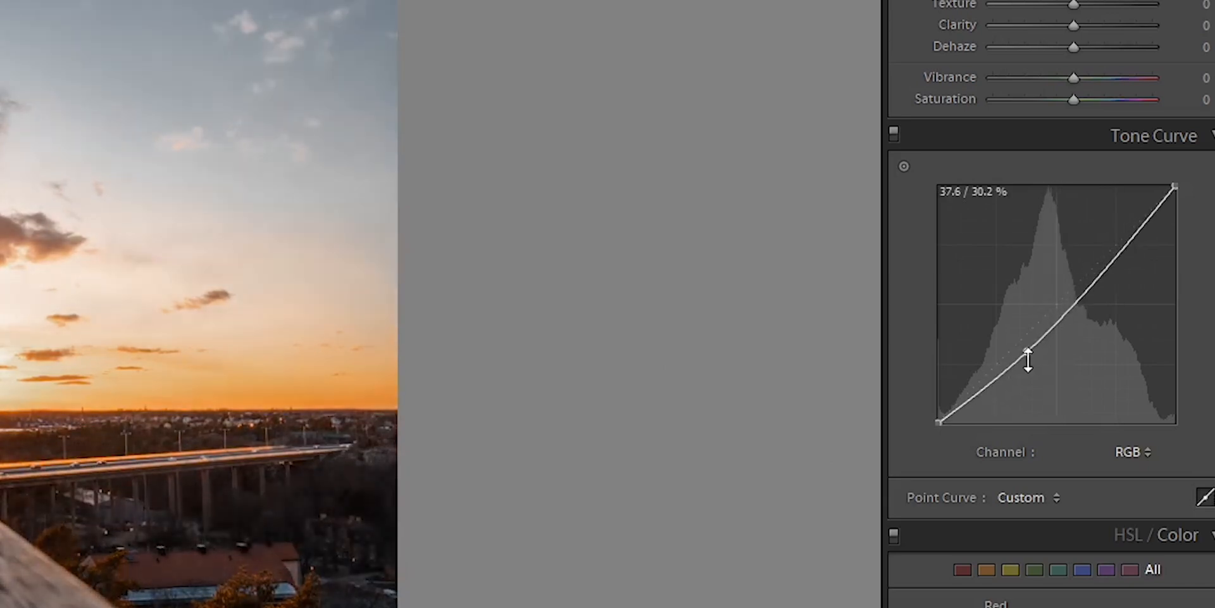
double_click(1027, 351)
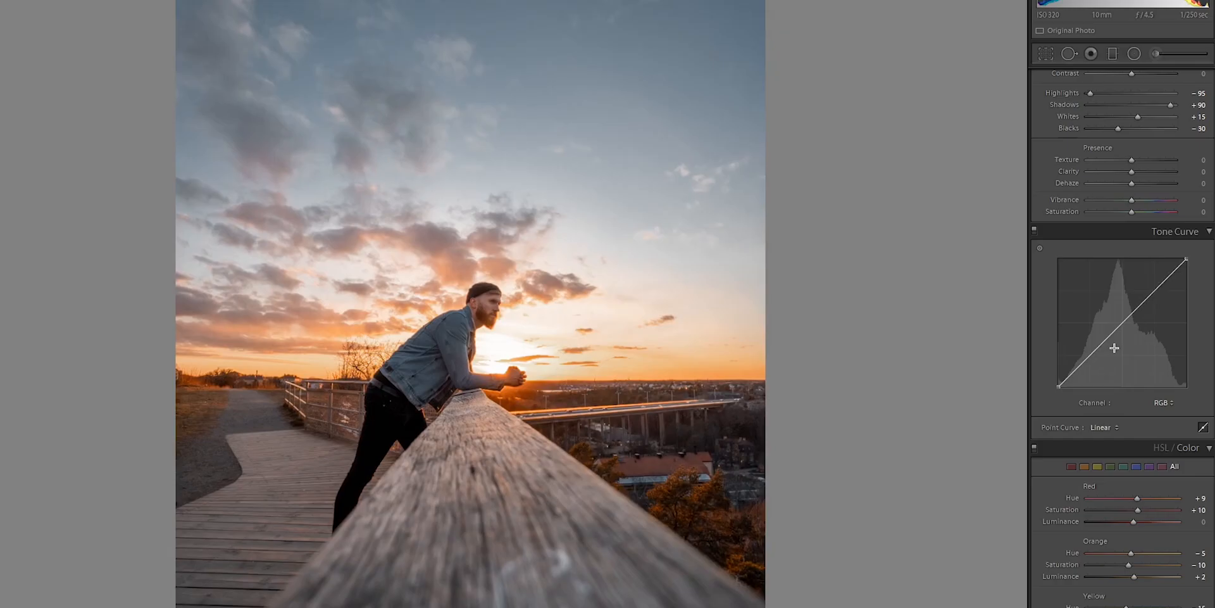
- Shape the RGB tone curve into a gentle S with five points, lowering the shadows and raising the highlights
key(alt)
click(1122, 325)
click(1151, 294)
click(1091, 353)
mouse_move(1078, 366)
mouse_down()
mouse_move(1074, 377)
mouse_move(1092, 359)
mouse_up()
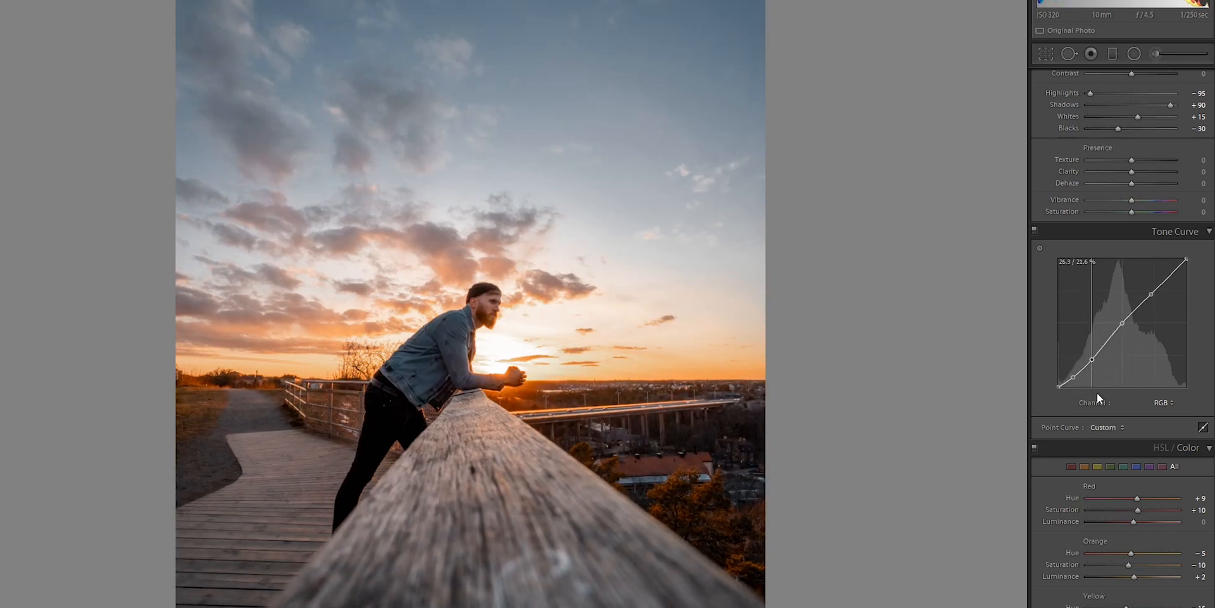
drag(1127, 321, 1130, 333)
drag(1152, 293, 1201, 259)
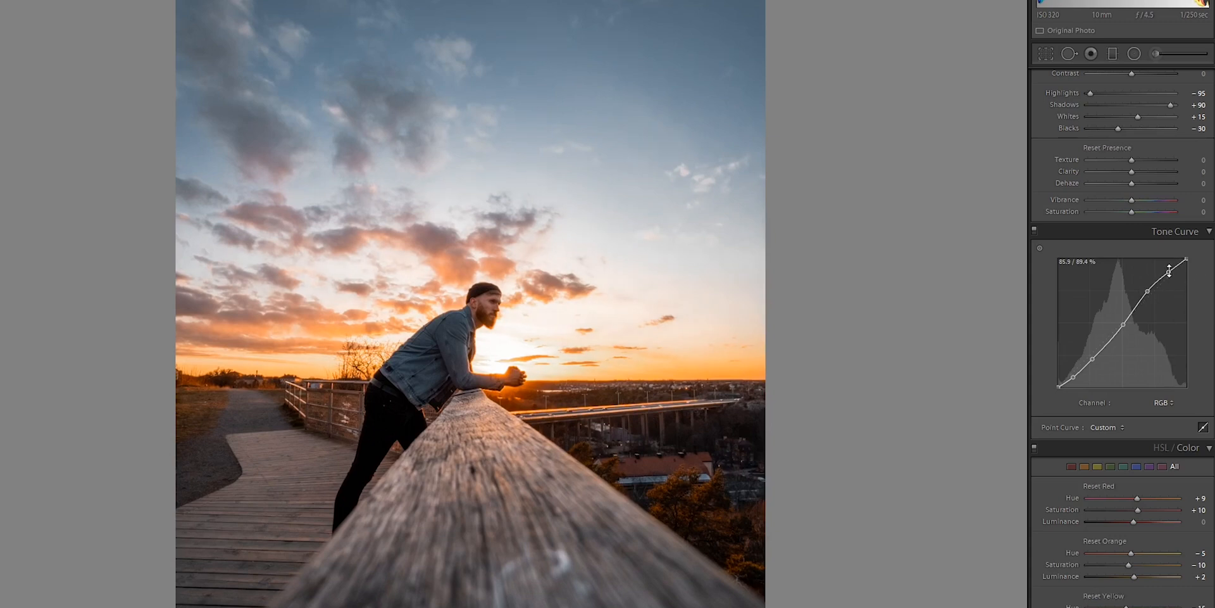
- Compare the photo with and without the tone curve, and lower the curve's darkest shadow point slightly
click(1036, 231)
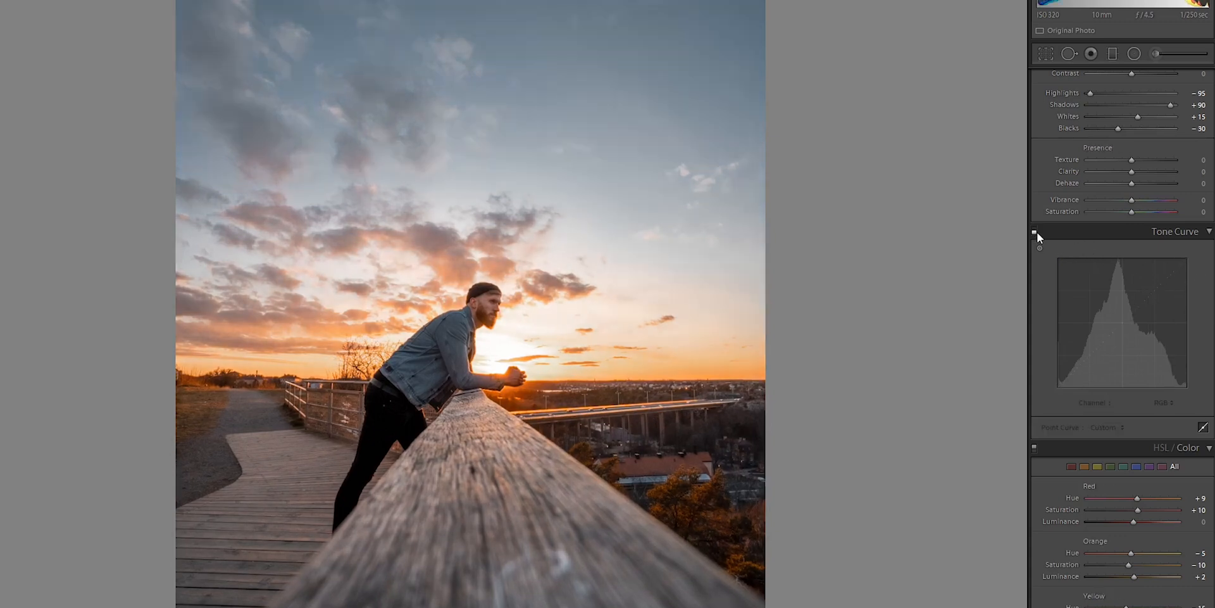
click(1036, 231)
drag(1074, 376, 1072, 388)
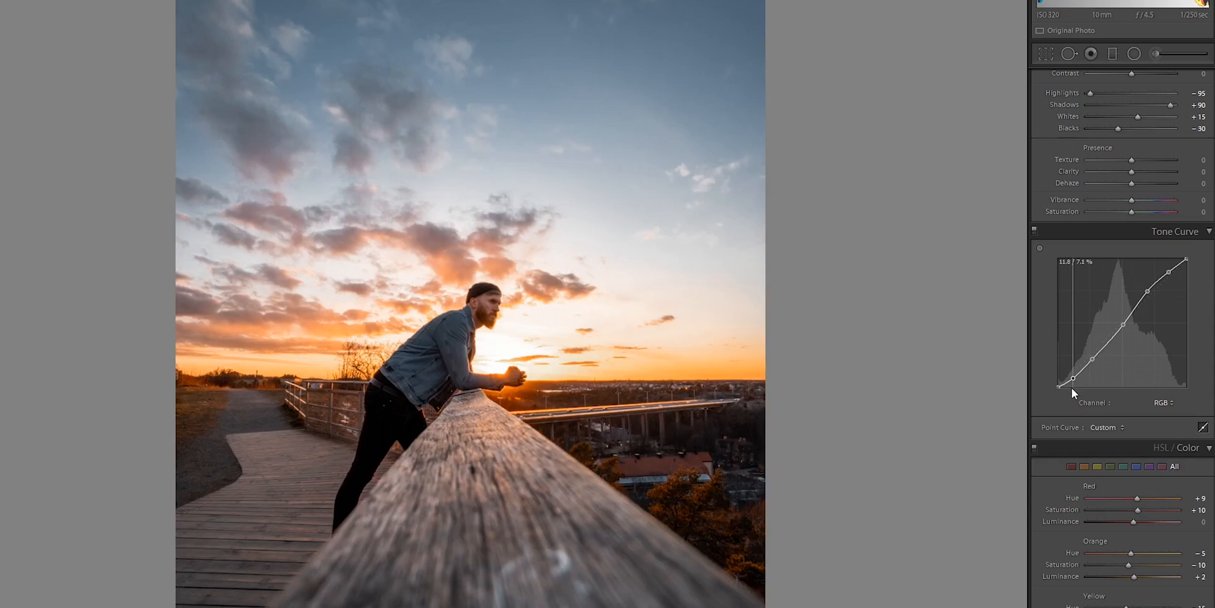
- Set the contrast in the basic tone adjustments to +10
scroll(1123, 335, up, 4)
click(1191, 192)
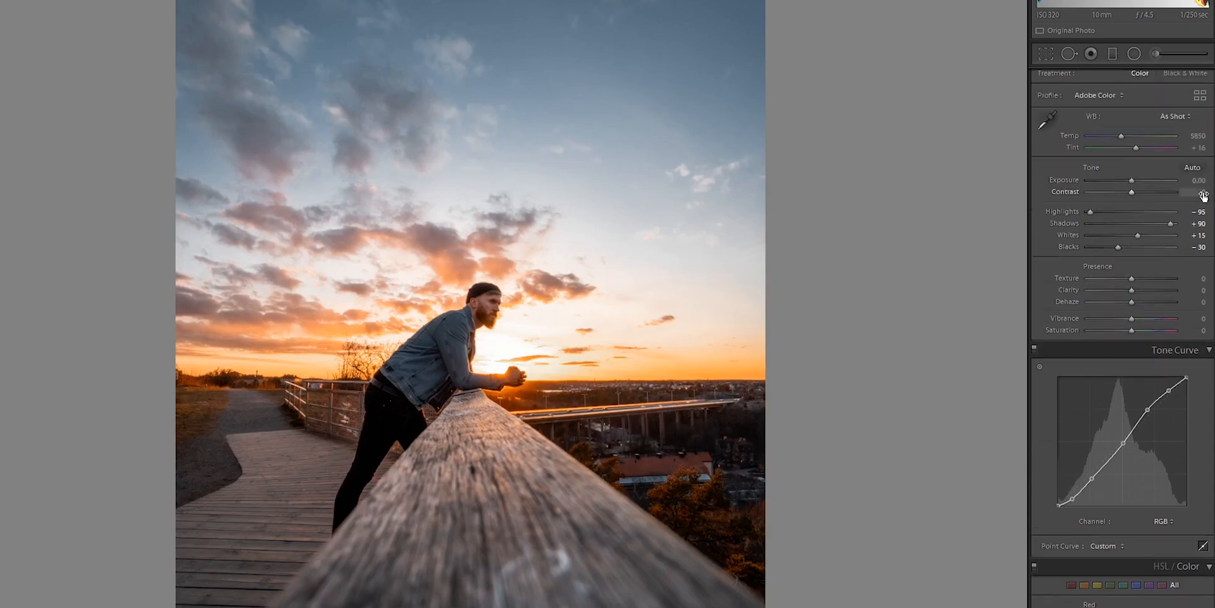
text(10)
key(Return)
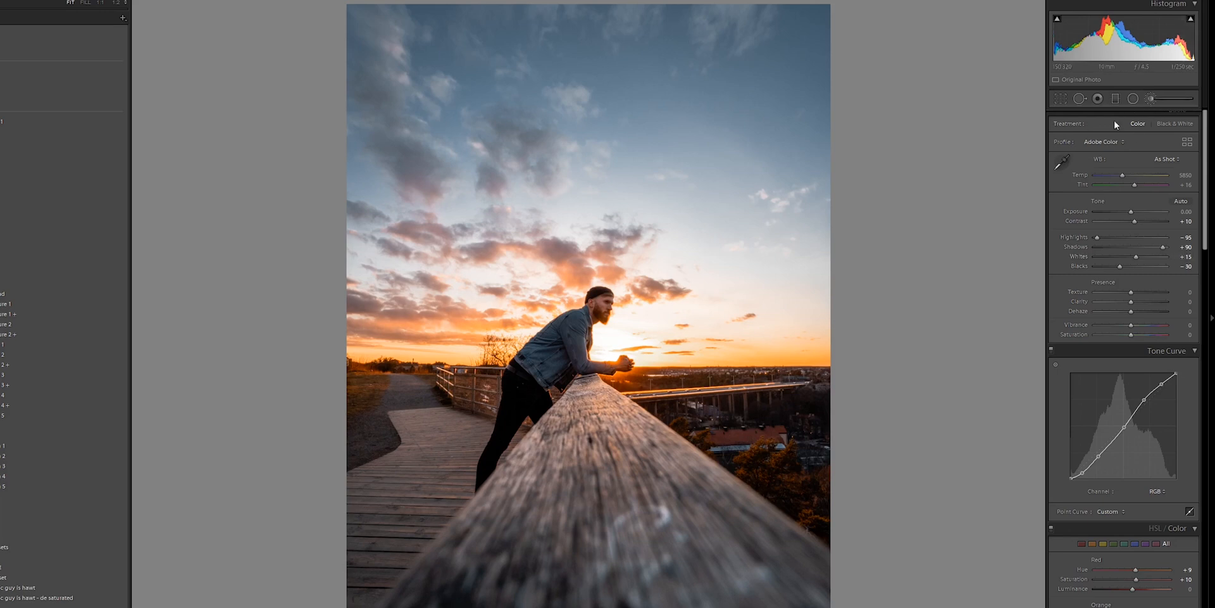
- Start an adjustment brush mask on the wooden railing with brush size 13, feather 26 and flow 91
key(k)
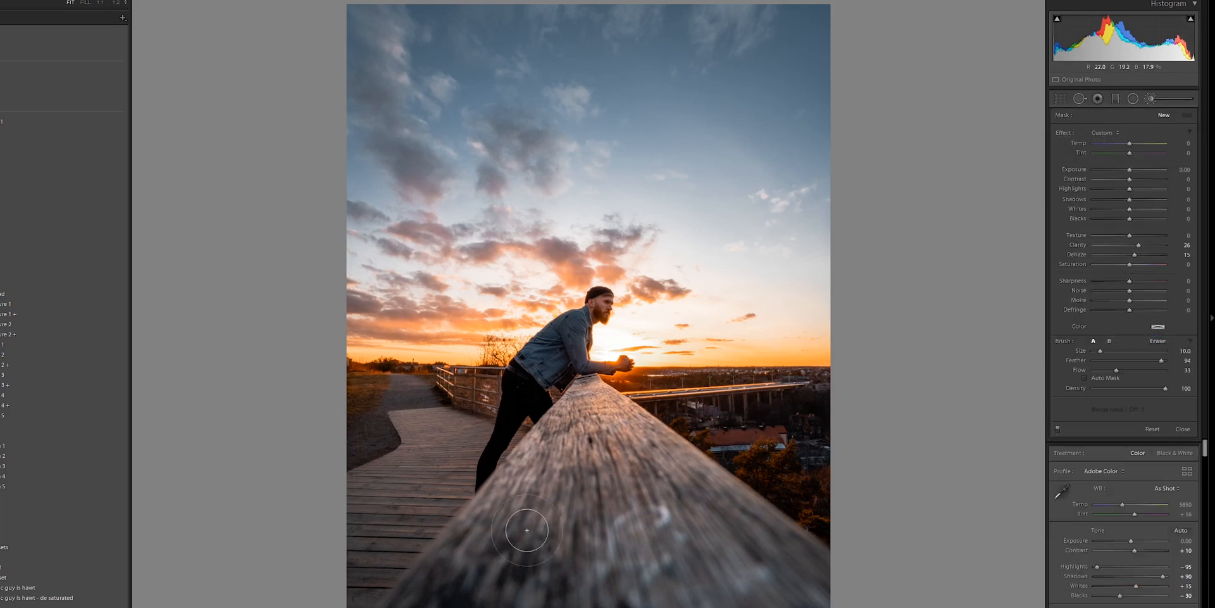
click(527, 530)
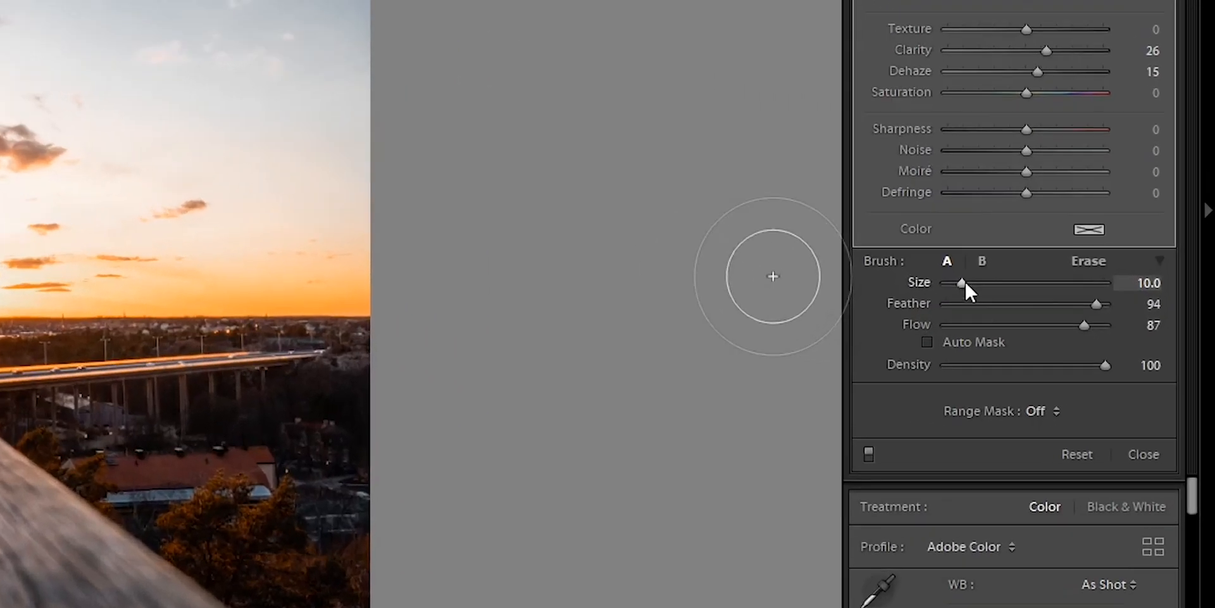
drag(1102, 349, 1102, 350)
drag(958, 288, 954, 290)
drag(1067, 314, 1076, 314)
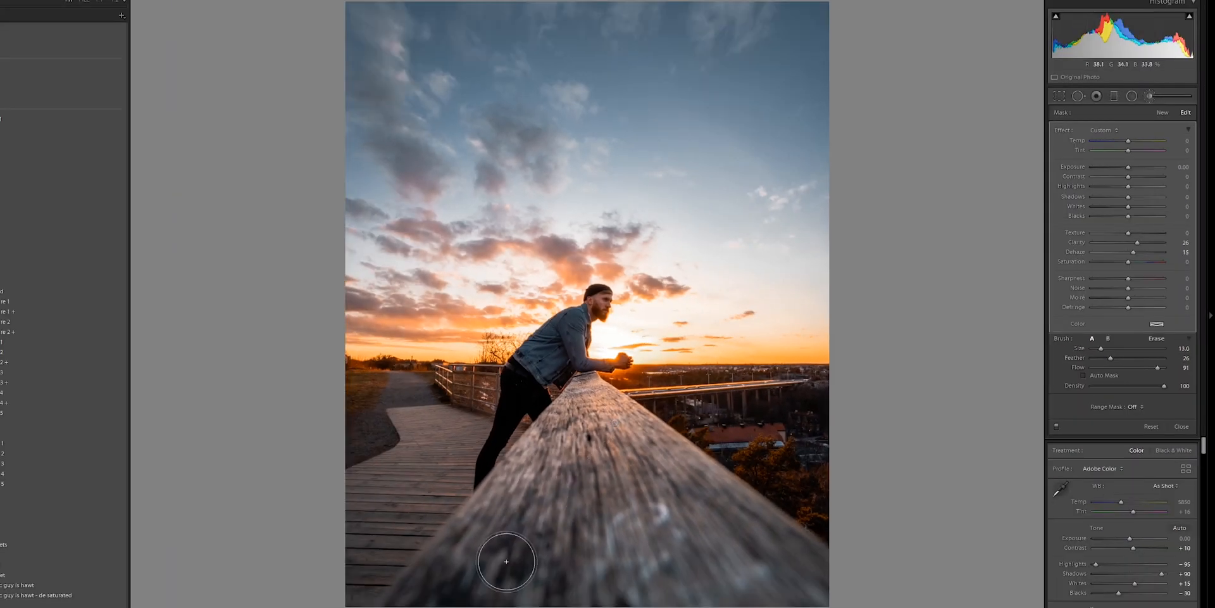
- Paint the brush mask over the whole wooden railing in the foreground, up to the man's arms
mouse_move(522, 512)
mouse_down()
mouse_move(546, 460)
mouse_move(454, 595)
mouse_move(538, 481)
mouse_move(534, 463)
mouse_move(553, 586)
mouse_move(596, 488)
mouse_move(630, 460)
mouse_move(610, 499)
mouse_move(660, 512)
mouse_up()
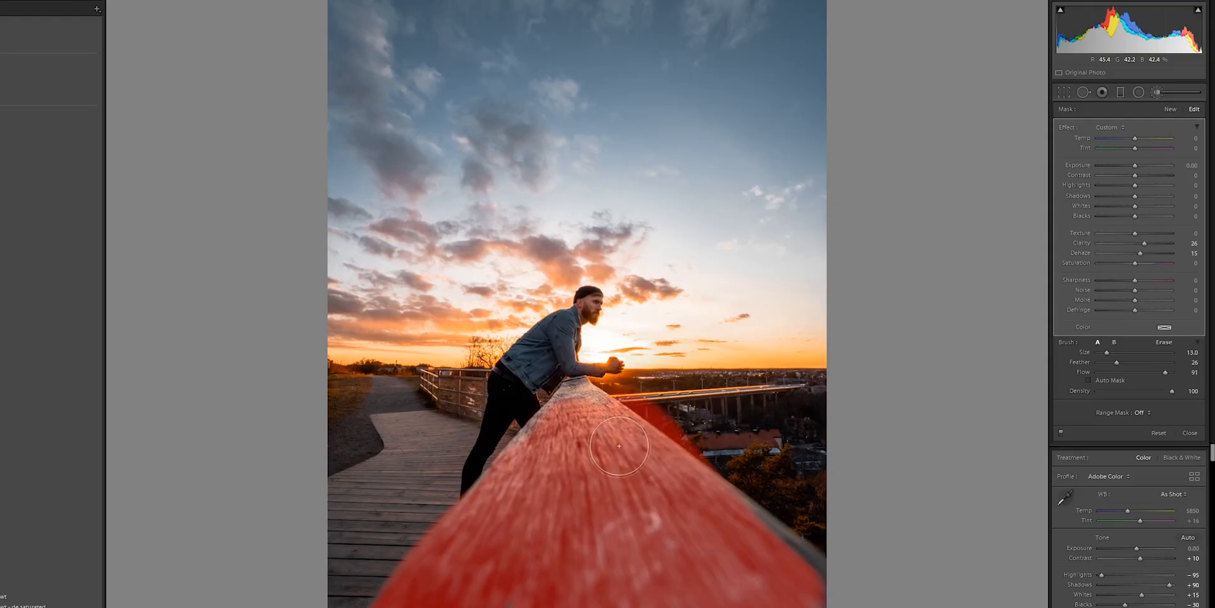
drag(586, 389, 462, 590)
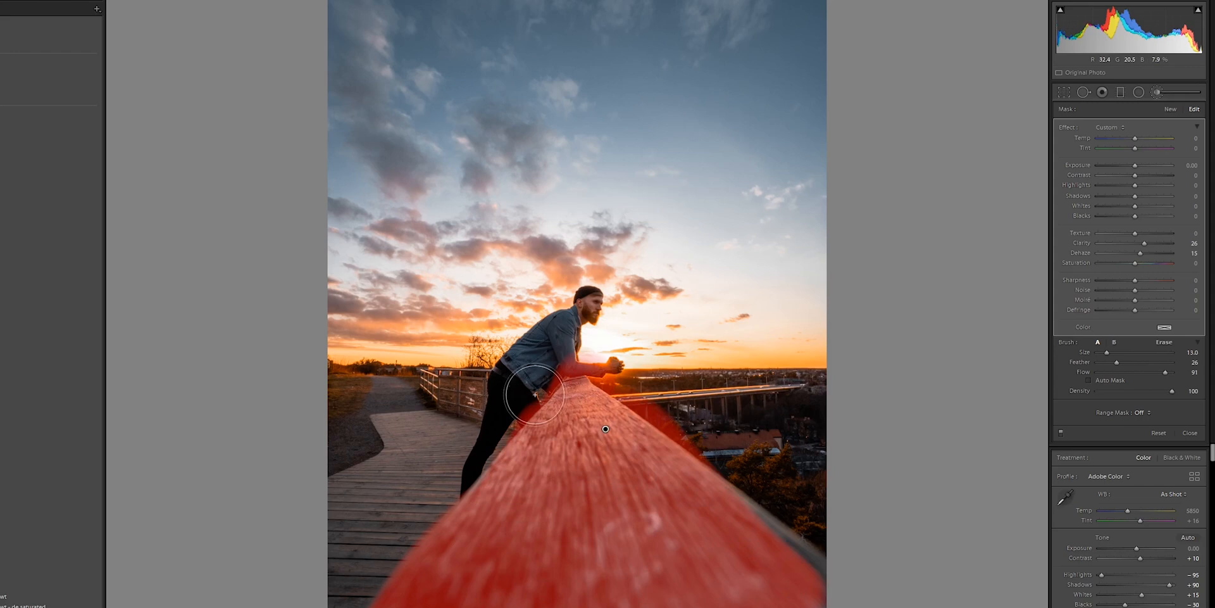
- Erase the mask overspill around the railing's far end, from the trees beside it and the man's arm and jacket
key(alt)
mouse_move(654, 461)
mouse_down()
mouse_move(696, 430)
mouse_move(690, 418)
mouse_up()
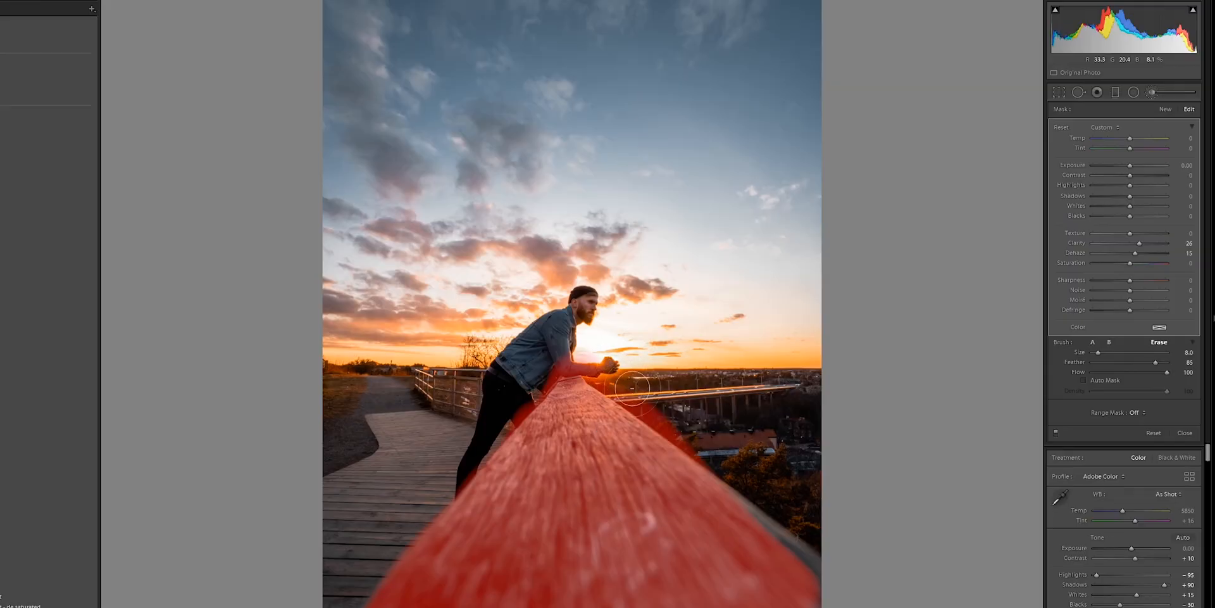
mouse_move(632, 388)
mouse_down()
mouse_move(727, 459)
mouse_move(665, 423)
mouse_move(595, 348)
mouse_move(631, 365)
mouse_move(533, 356)
mouse_move(493, 430)
mouse_move(549, 364)
mouse_move(469, 455)
mouse_up()
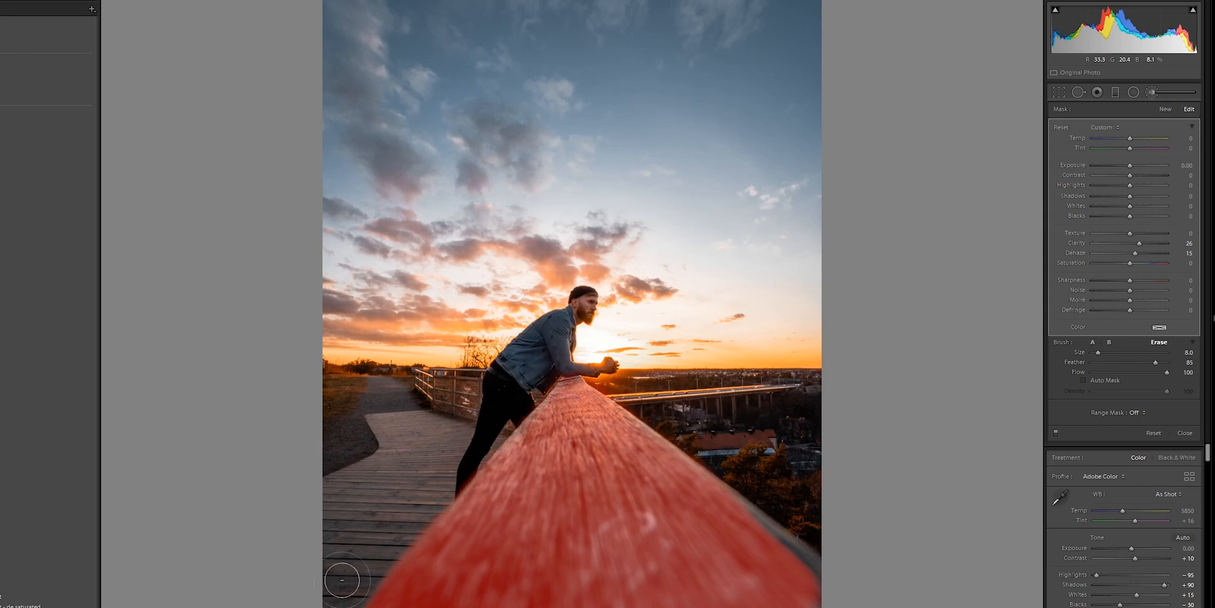
key(z)
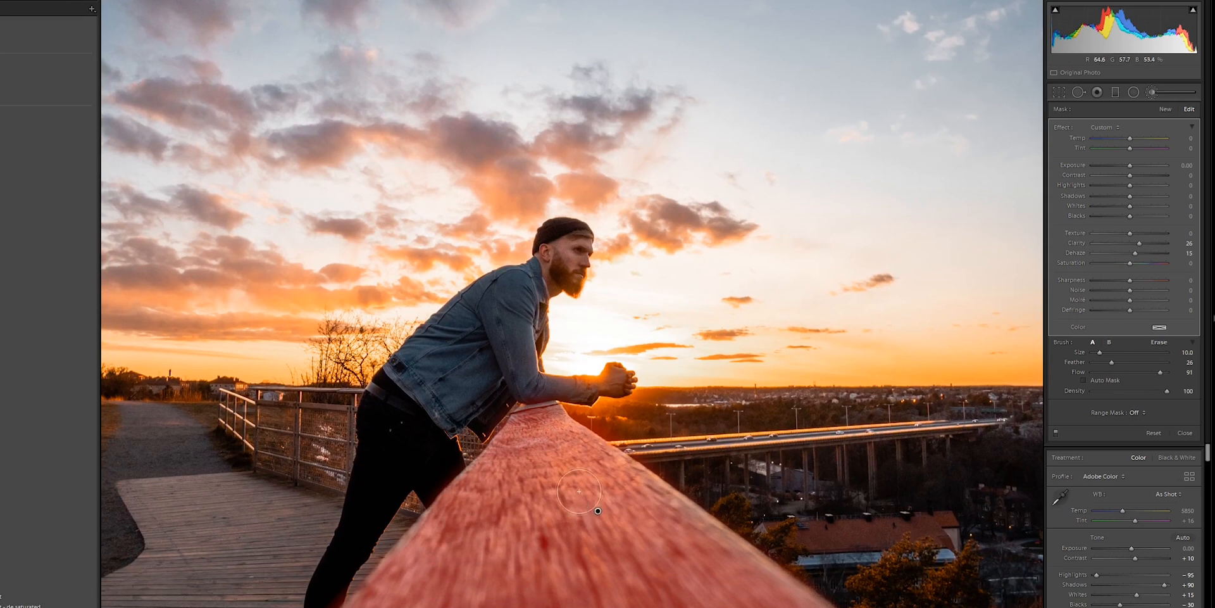
- Finish the brush mask on the wooden railing and set its clarity to 35, texture to 11, exposure to 0.10 and contrast to 35
drag(543, 345, 551, 365)
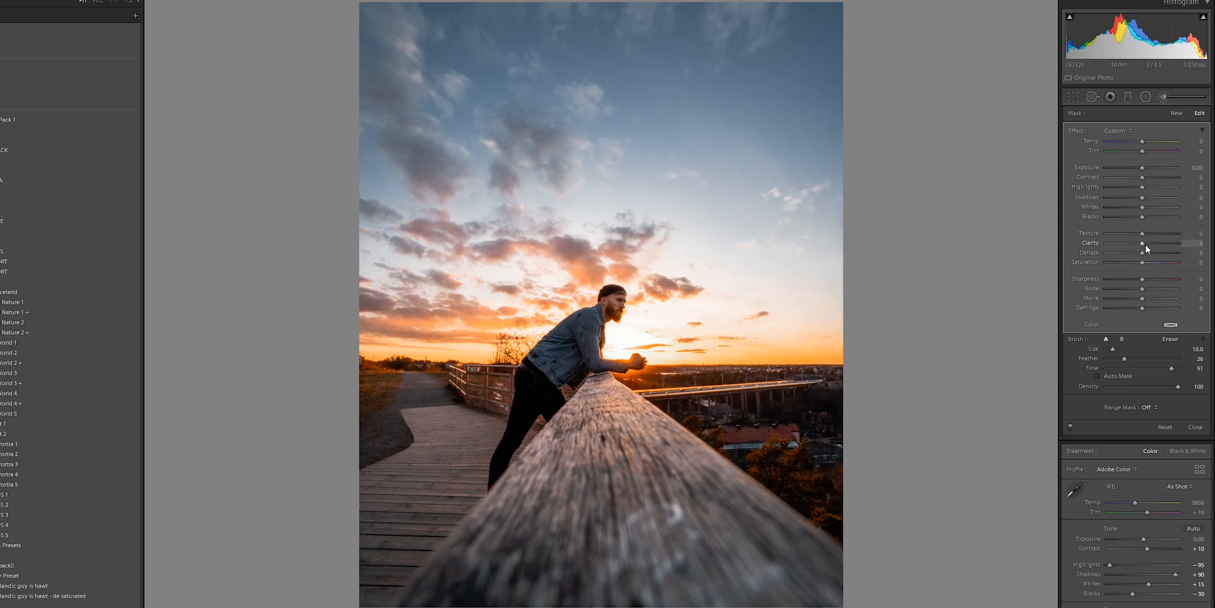
drag(1145, 245, 1153, 245)
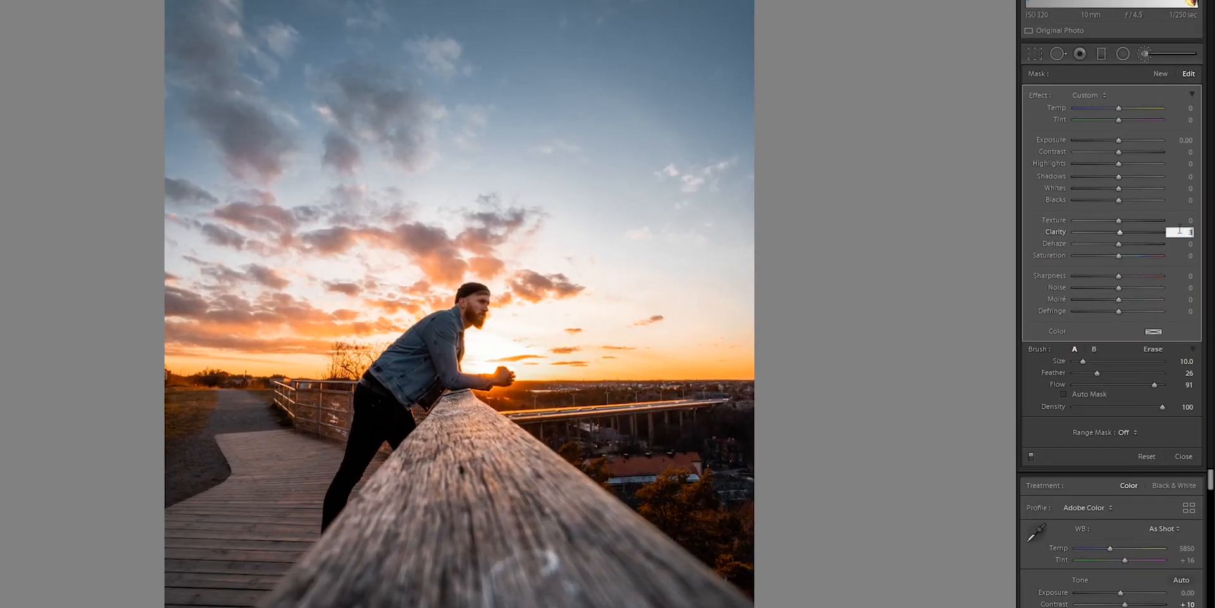
text(35)
key(Return)
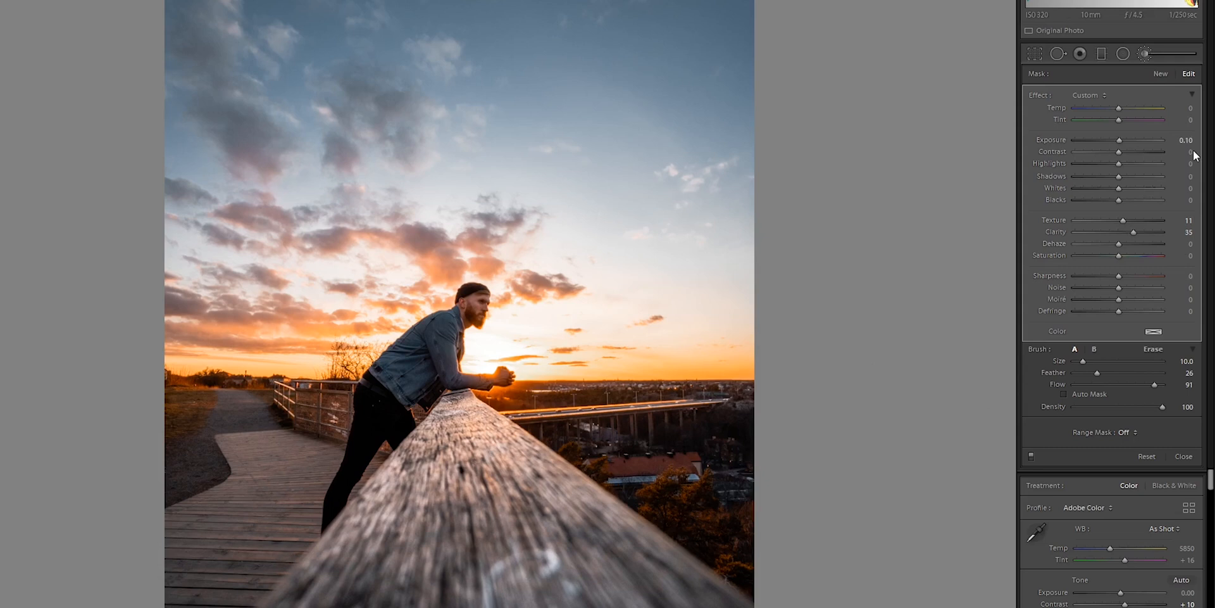
text(35)
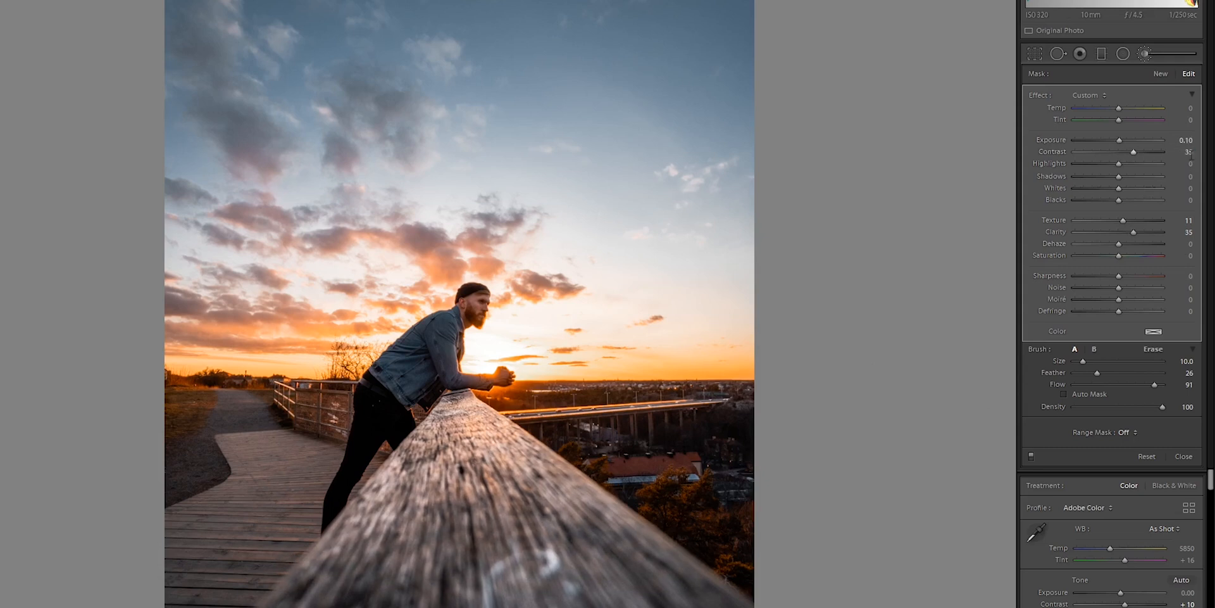
click(1032, 456)
click(1188, 232)
key(Return)
- Paint a new adjustment brush mask over the man's denim jacket, reducing the brush size to 4 for the details
scroll(430, 373, down, 3)
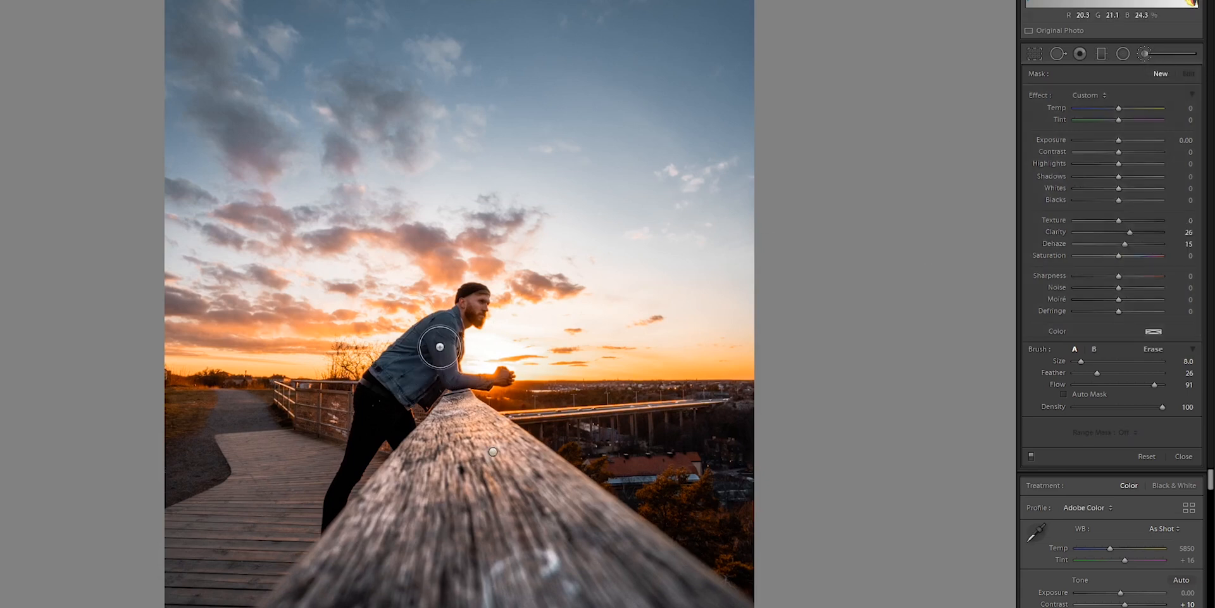
click(440, 332)
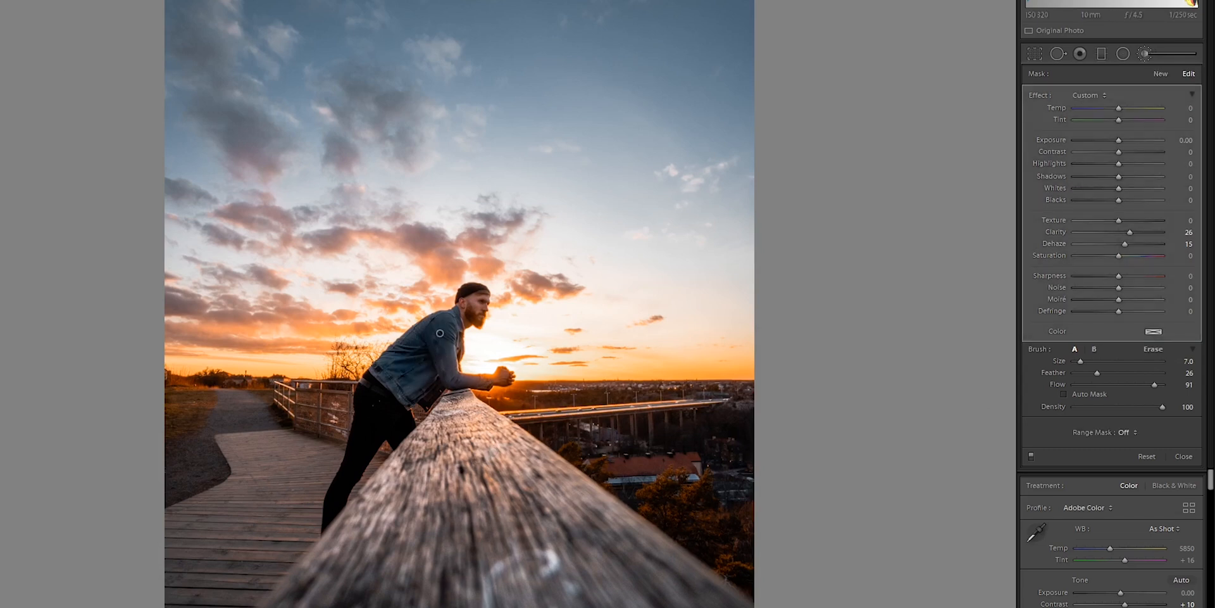
key(z)
drag(323, 253, 324, 307)
key(o)
scroll(324, 308, down, 3)
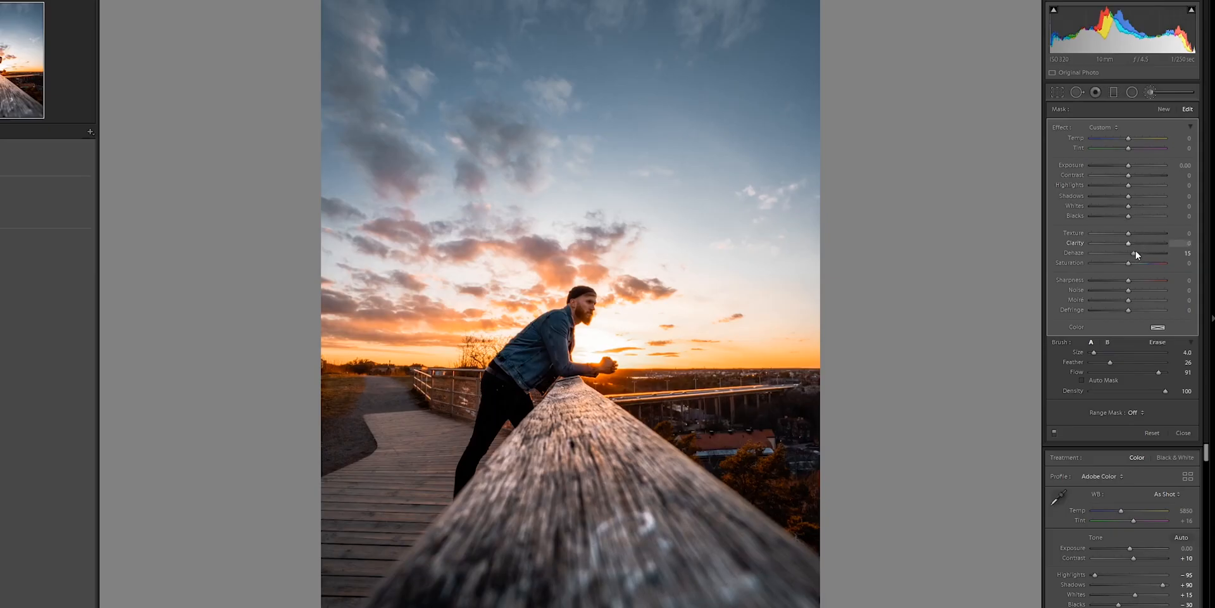
- Reset the jacket mask's dehaze to 0 and set its exposure to 0.65, clarity to 25 and contrast to 35
double_click(1136, 255)
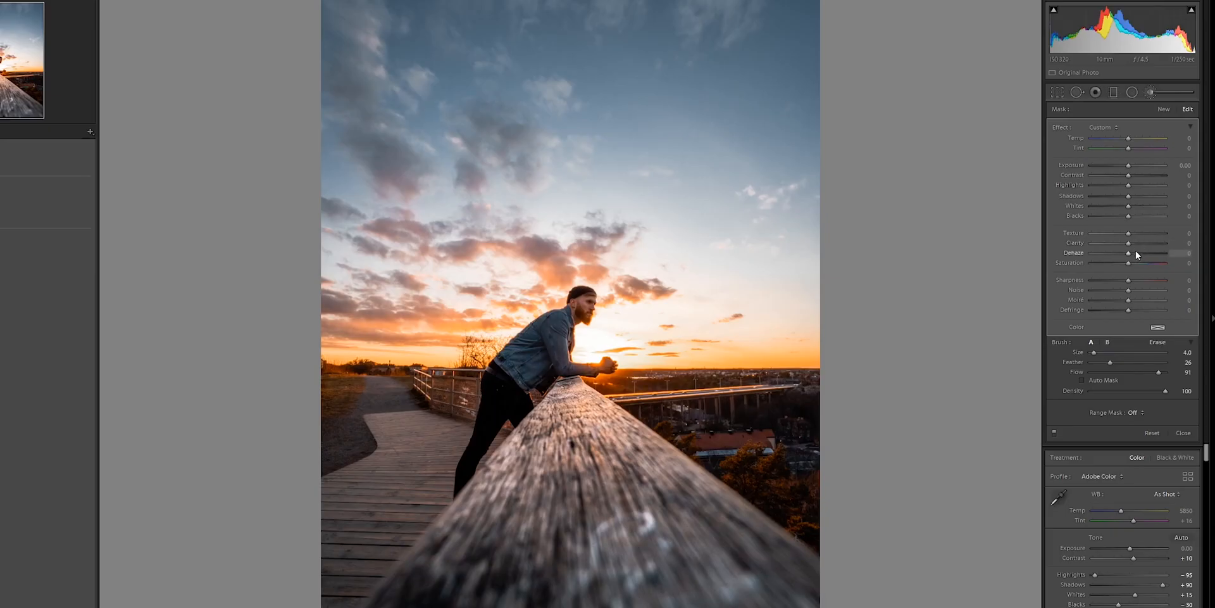
drag(1128, 166, 1135, 165)
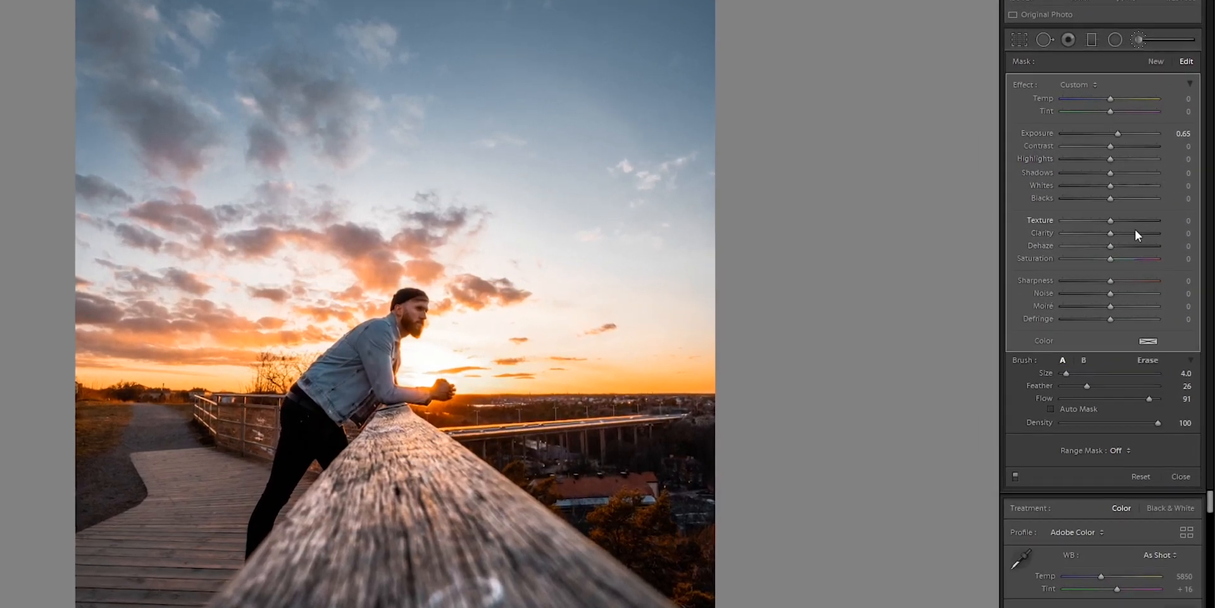
click(1189, 243)
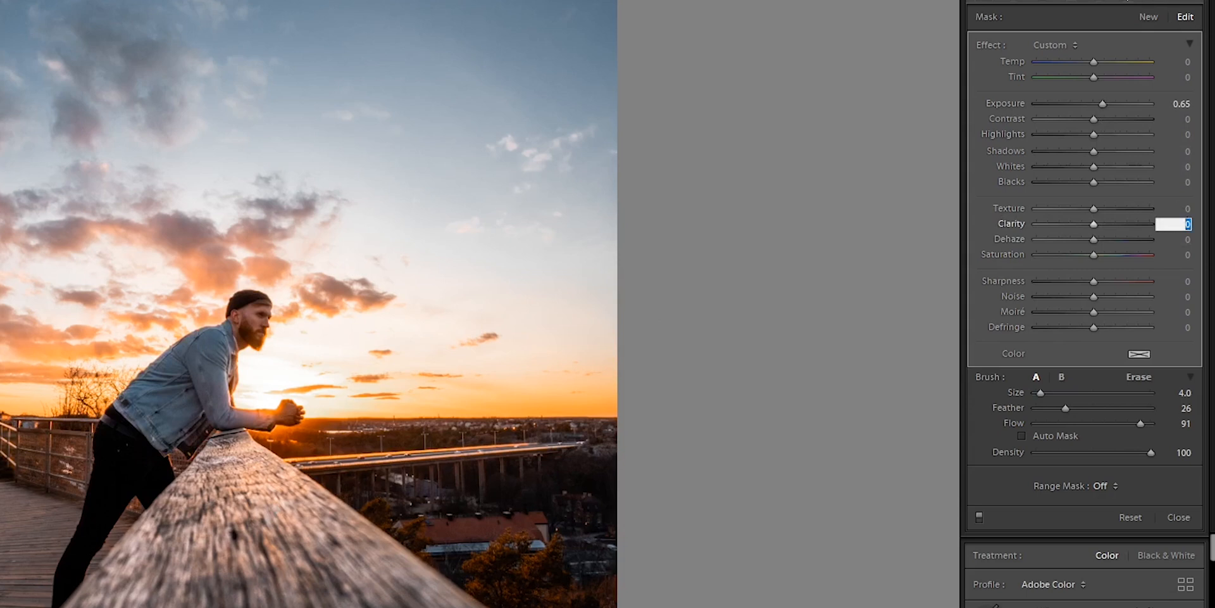
key(Return)
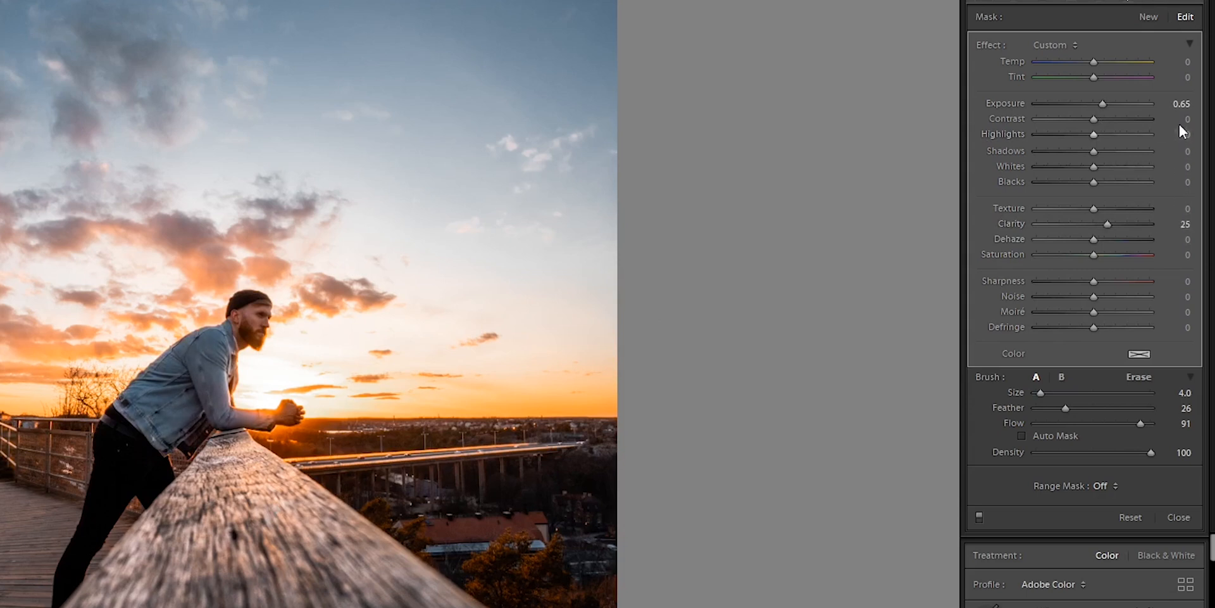
text(35)
key(Return)
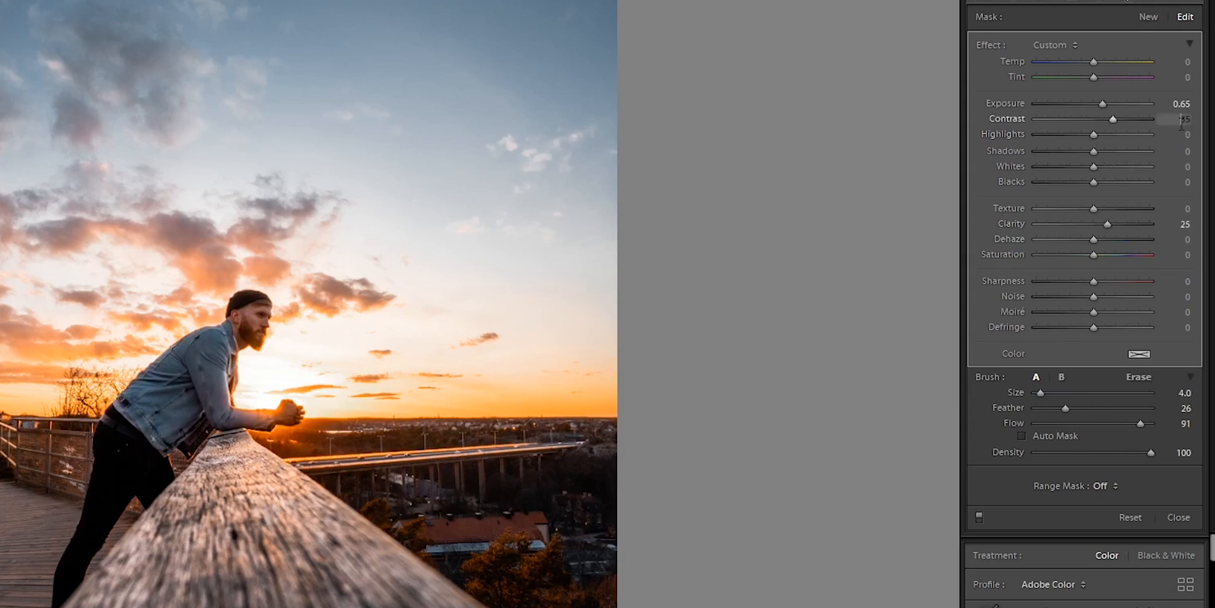
- Set the jacket mask's whites to 5, saturation to 9 and shadows to 5
click(1187, 167)
text(5)
key(Return)
mouse_move(1093, 255)
mouse_down()
mouse_move(1111, 253)
mouse_move(1098, 255)
mouse_up()
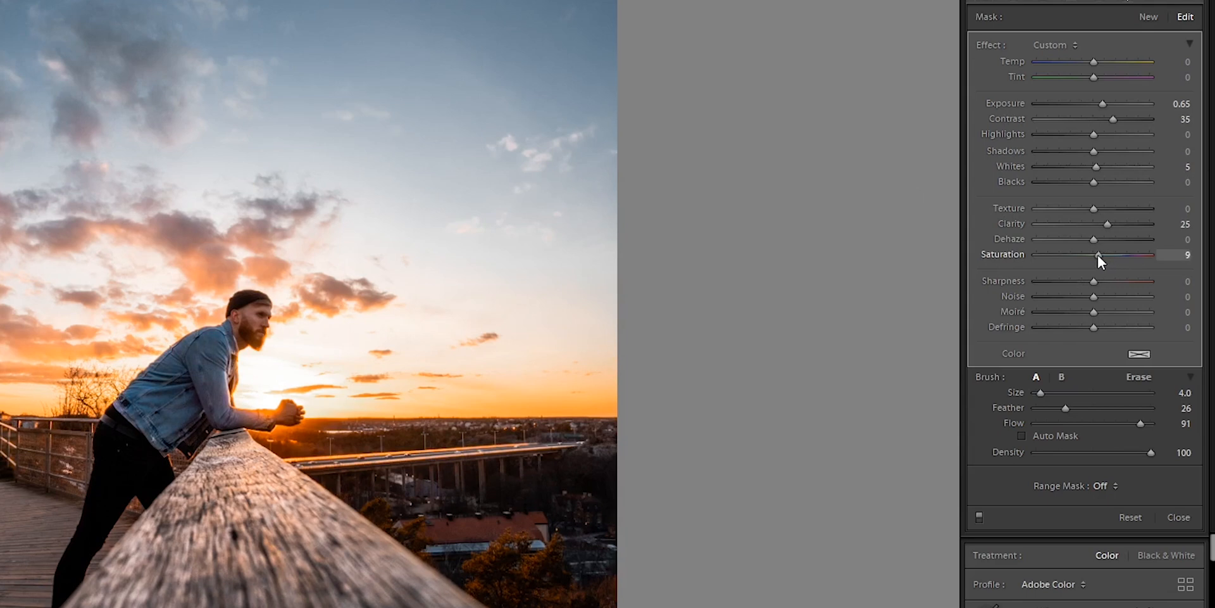
click(1177, 151)
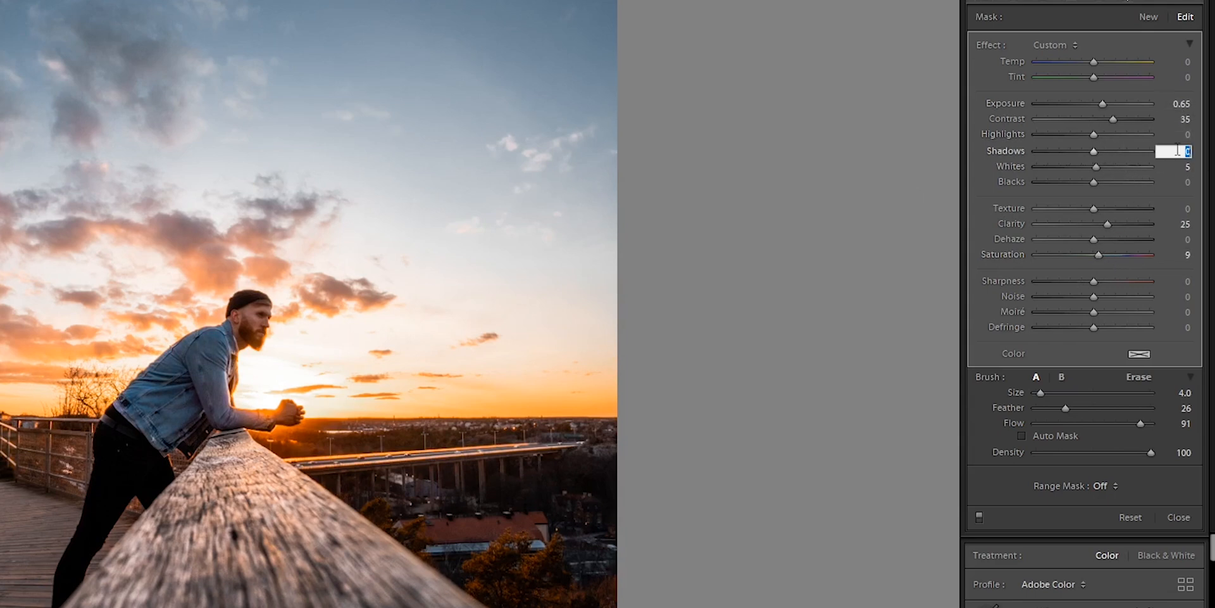
text(5)
key(Return)
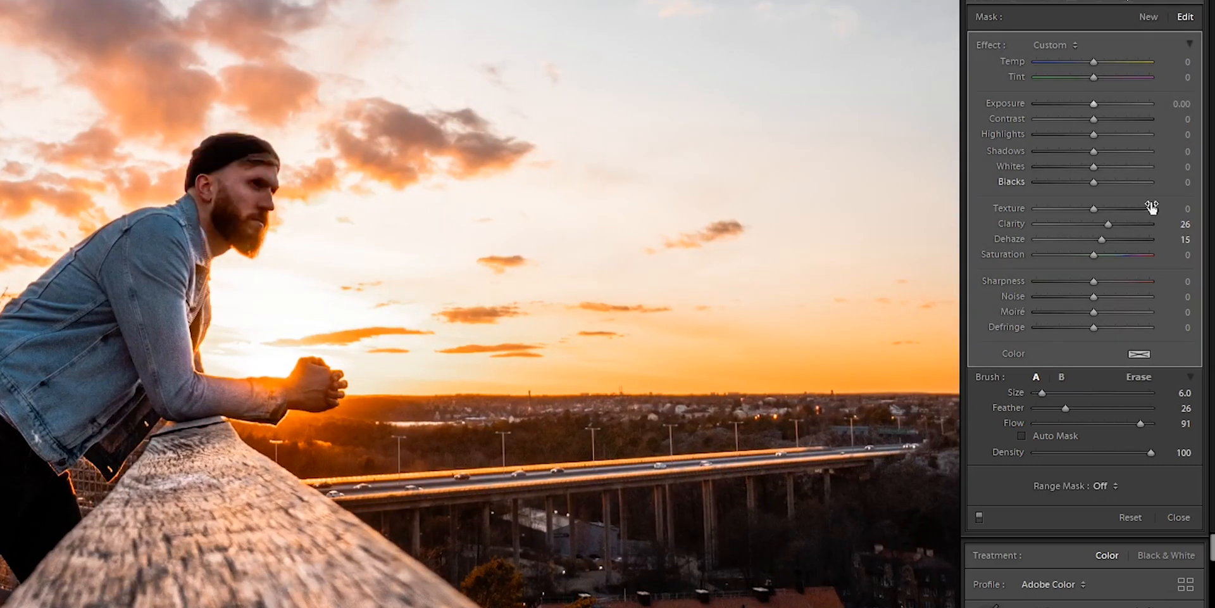
- Set the contrast of the new brush mask on the man to 10
click(1181, 118)
text(10)
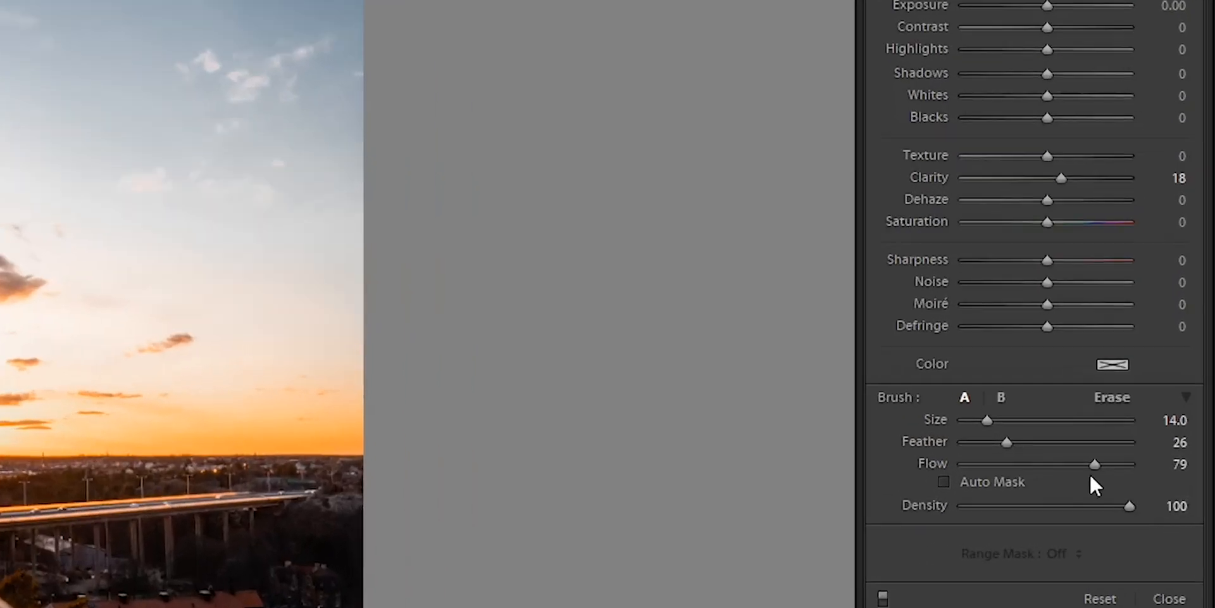
- Configure a new adjustment brush for the clouds with flow 35, feather 100, clarity 20 and dehaze 10
drag(1151, 380, 1147, 380)
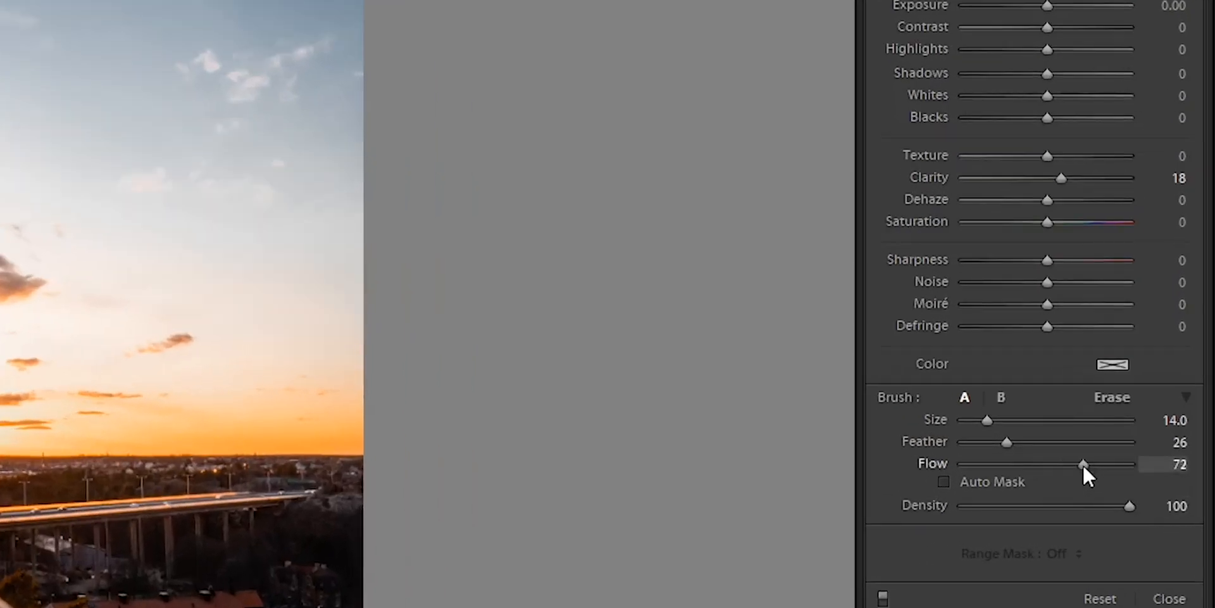
click(1180, 465)
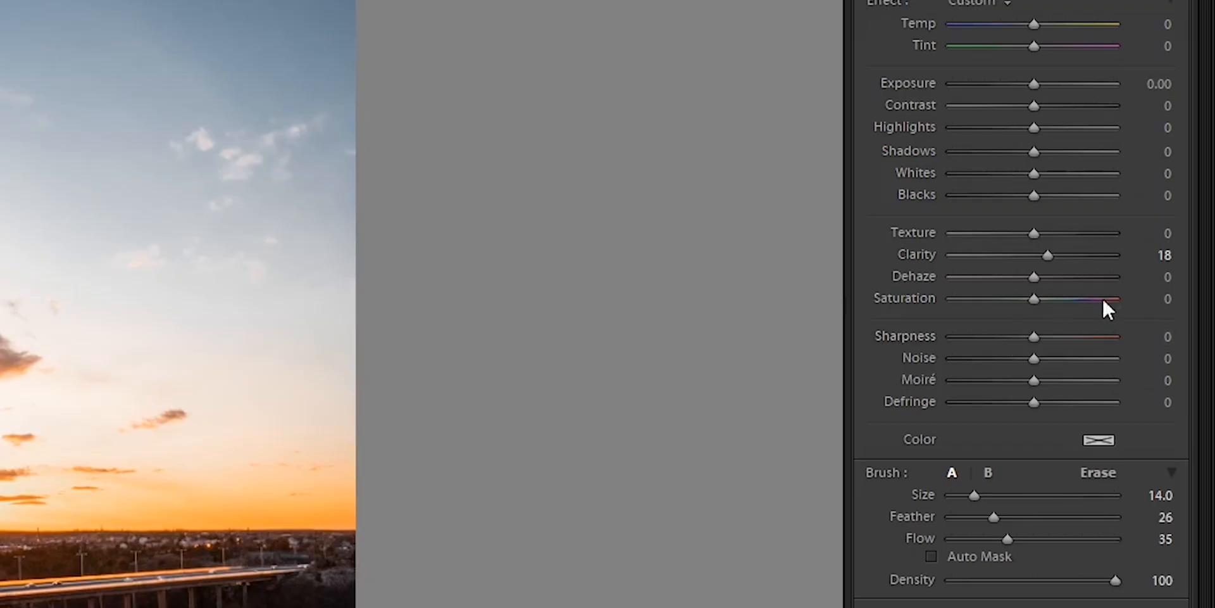
click(1172, 250)
text(20)
click(1168, 277)
text(10)
key(Return)
drag(993, 518, 1120, 518)
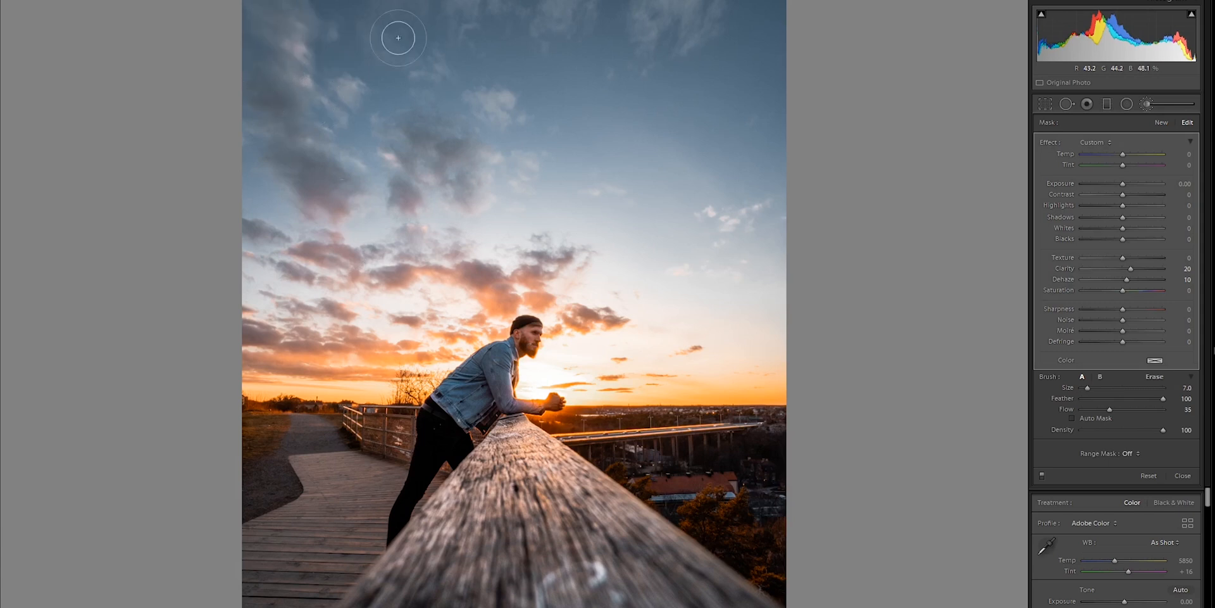
- Undo the last brush change and compare the photo with the brush adjustments switched off and on
key(ctrl+z)
click(1042, 473)
click(1042, 475)
click(1043, 475)
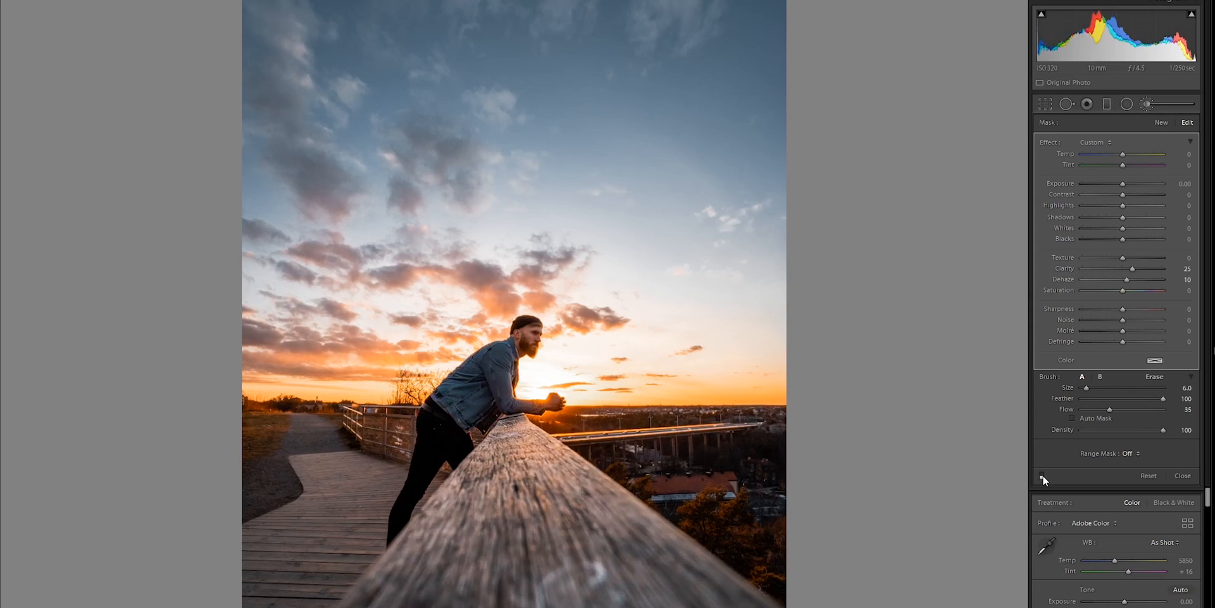
click(1043, 474)
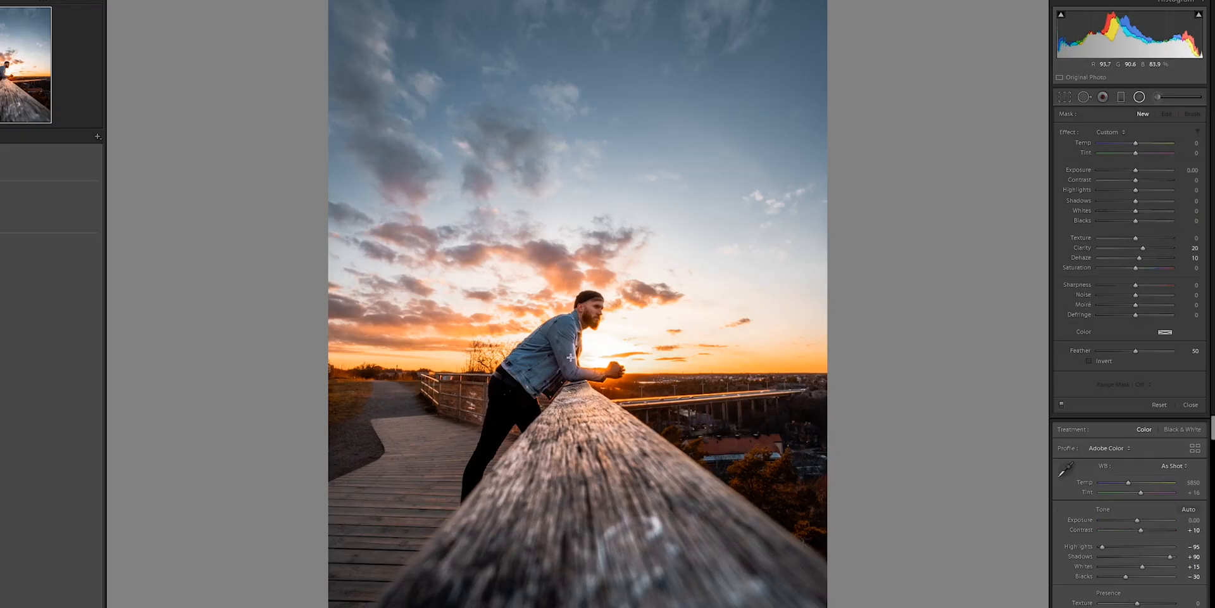
- Draw a radial filter around the man with clarity and dehaze at 0, and resize and tilt the ellipse to follow his body
drag(627, 305, 817, 439)
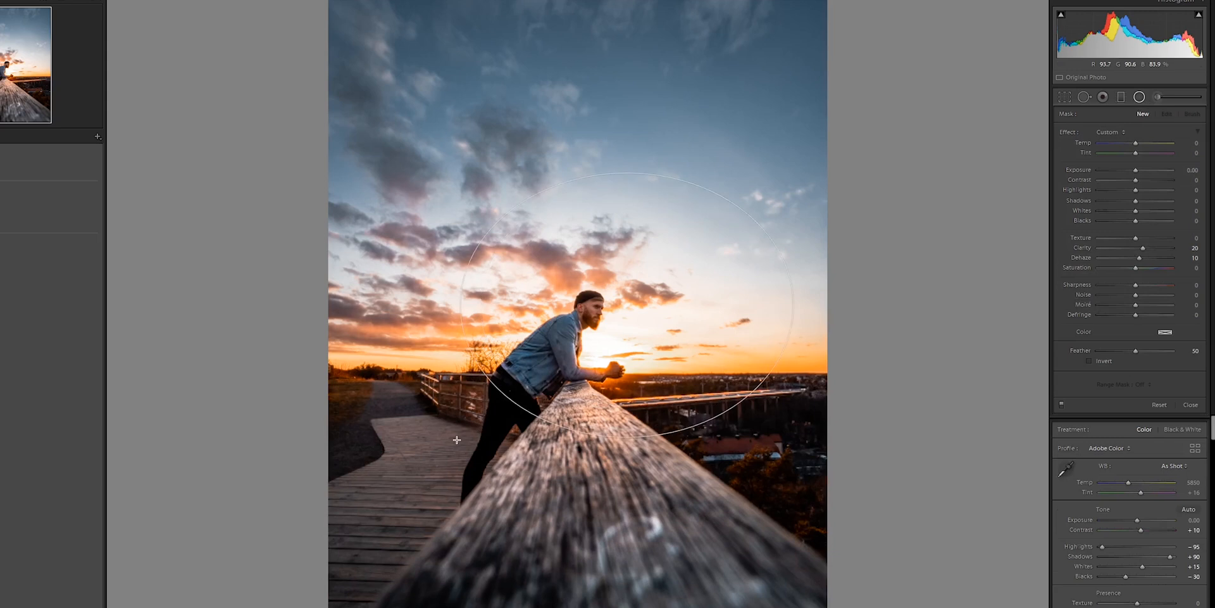
double_click(1141, 257)
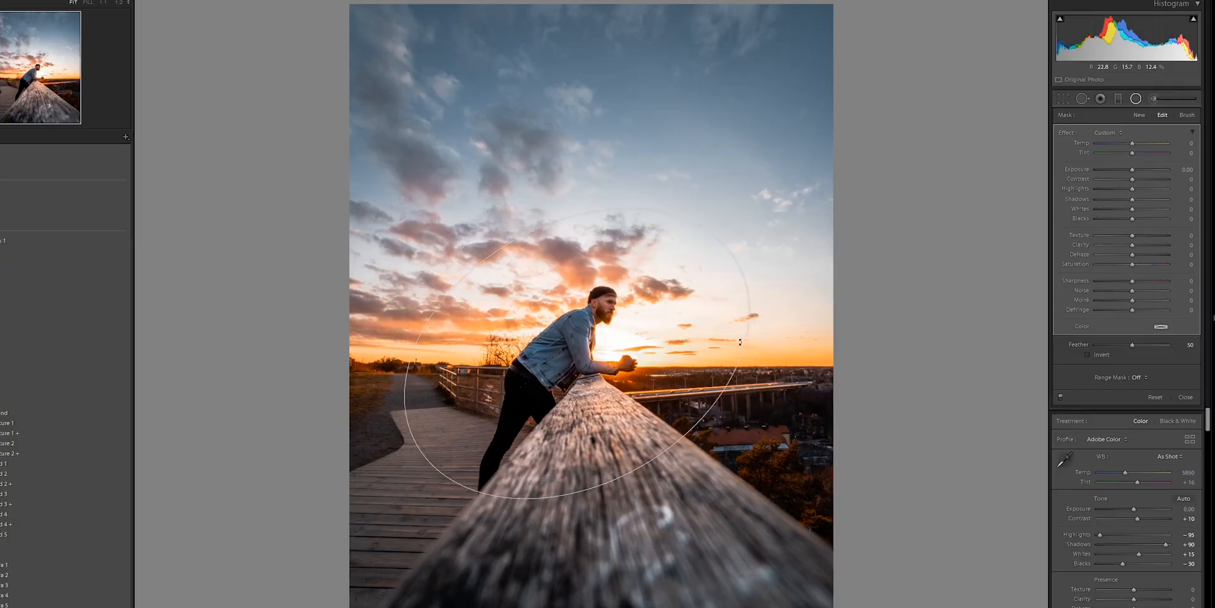
drag(728, 321, 748, 321)
key(o)
drag(726, 244, 691, 267)
drag(577, 352, 550, 366)
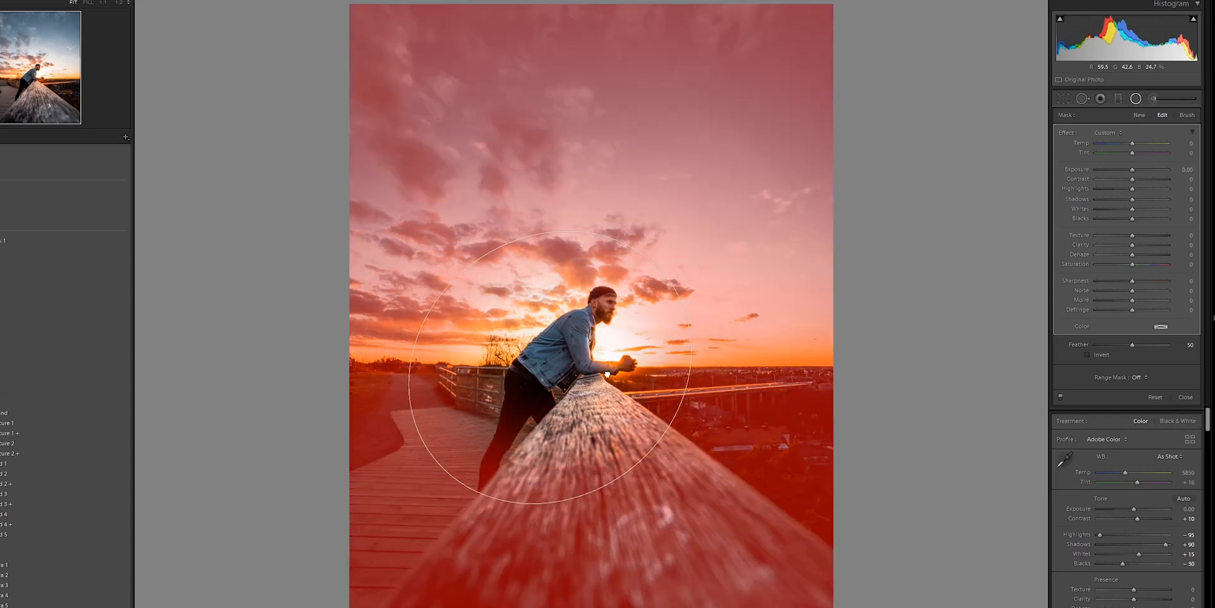
drag(473, 263, 489, 285)
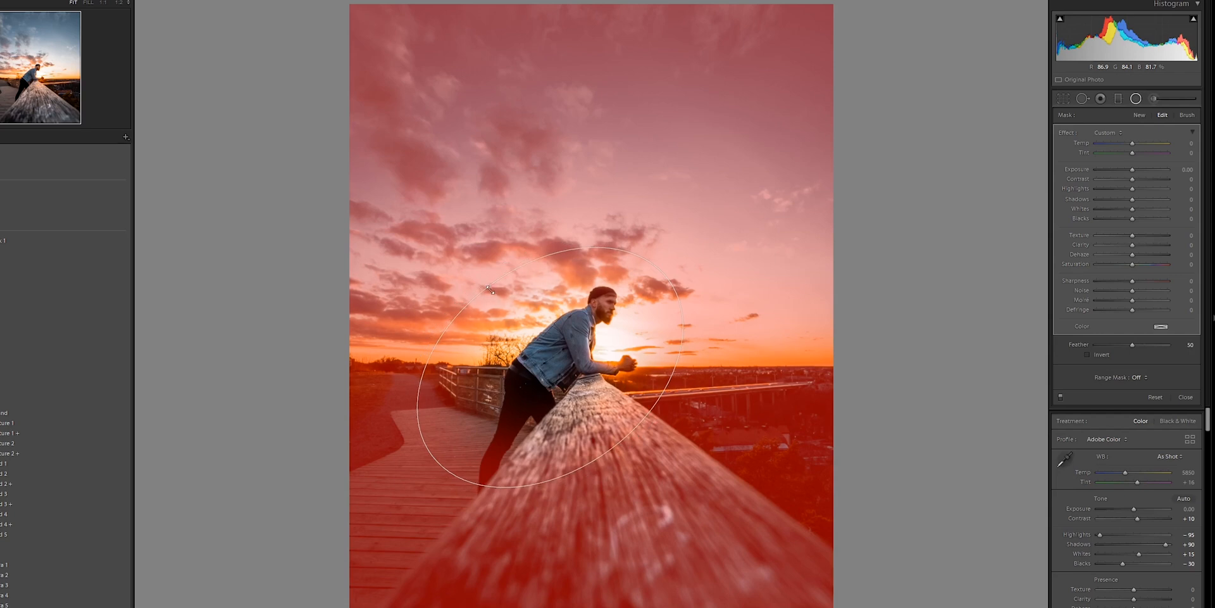
key(o)
- Set the radial filter's exposure to 0.09, invert it to affect the area inside the ellipse, and check the mask overlay
drag(1132, 168, 1130, 169)
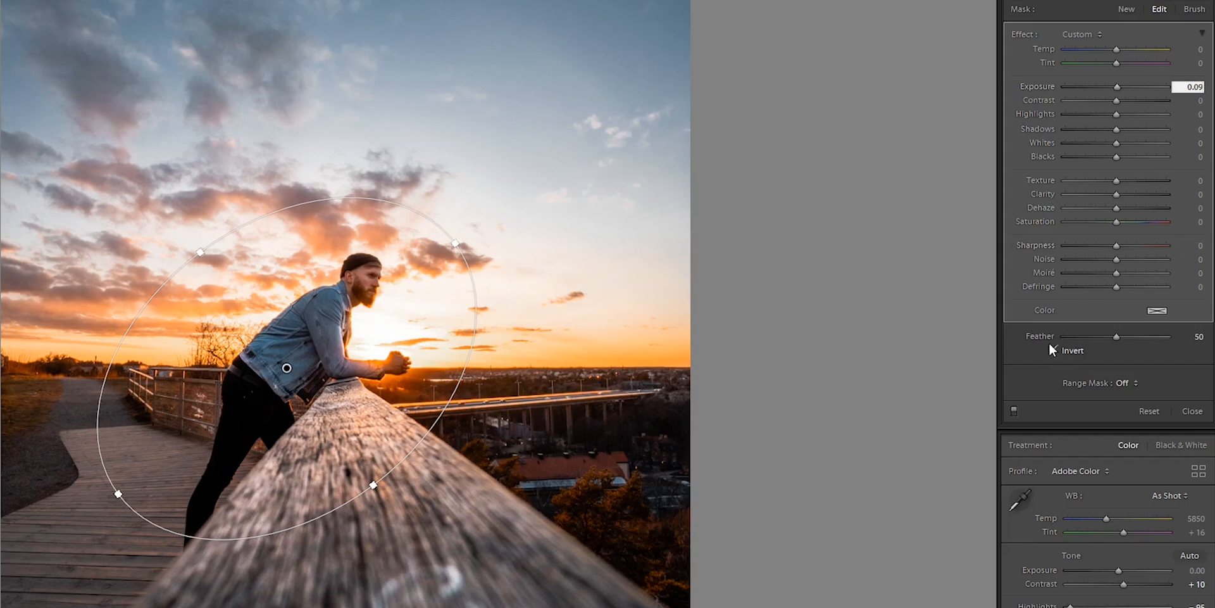
key(Return)
key(o)
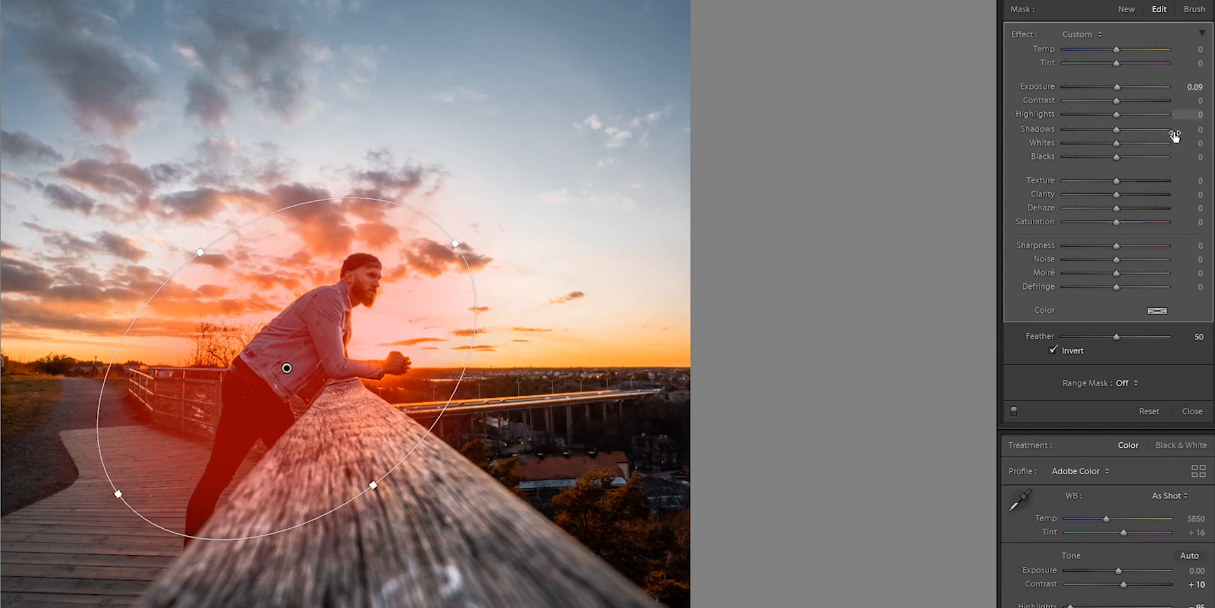
key(o)
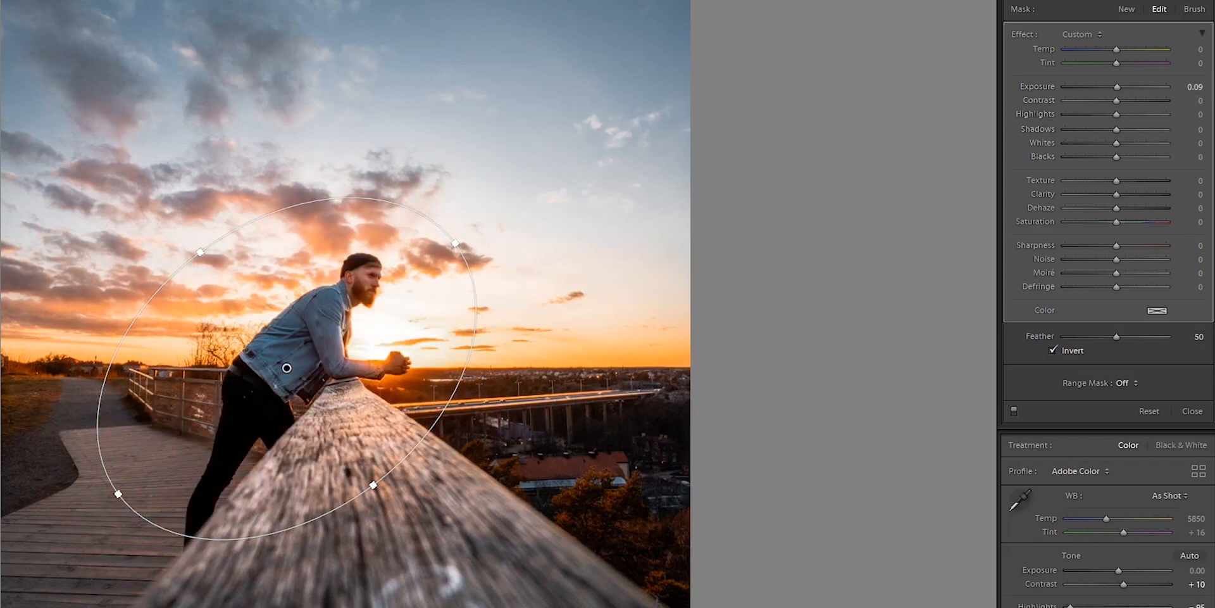
- Set the radial filter's contrast to 5 and clarity to 2
click(1197, 101)
text(10)
key(BackSpace)
key(BackSpace)
text(5)
click(1197, 194)
text(2)
key(Return)
click(918, 23)
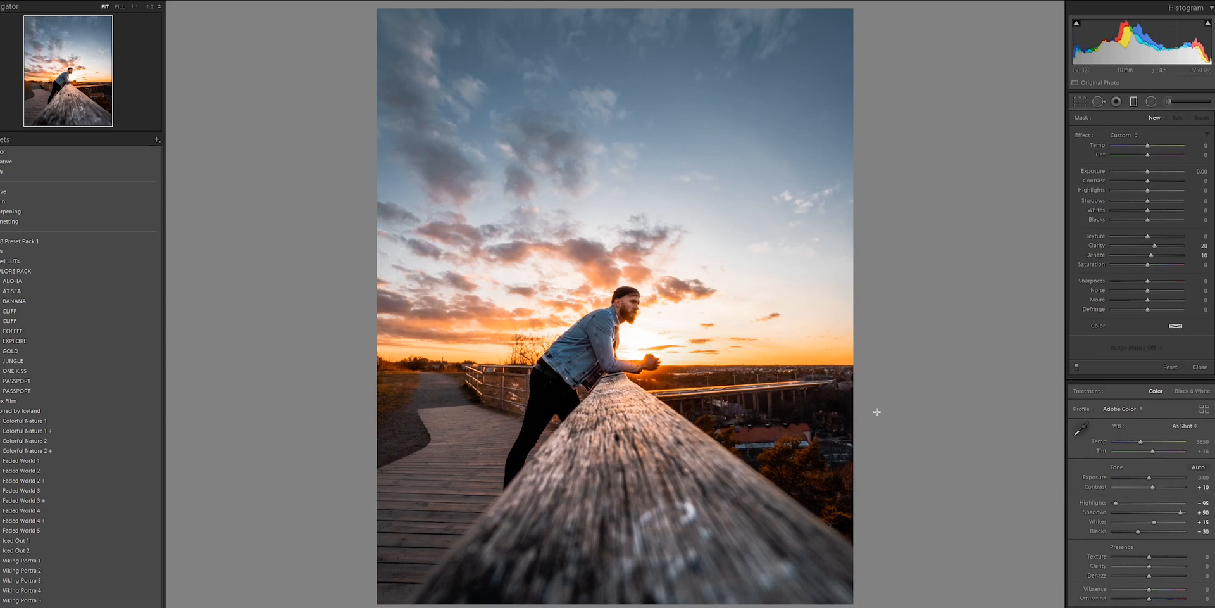
- Place a tilted graduated filter over the photo's lower-left walkway corner with clarity and dehaze at 0 and exposure at -0.25
double_click(1155, 246)
double_click(1149, 257)
drag(440, 503, 547, 444)
drag(420, 533, 357, 573)
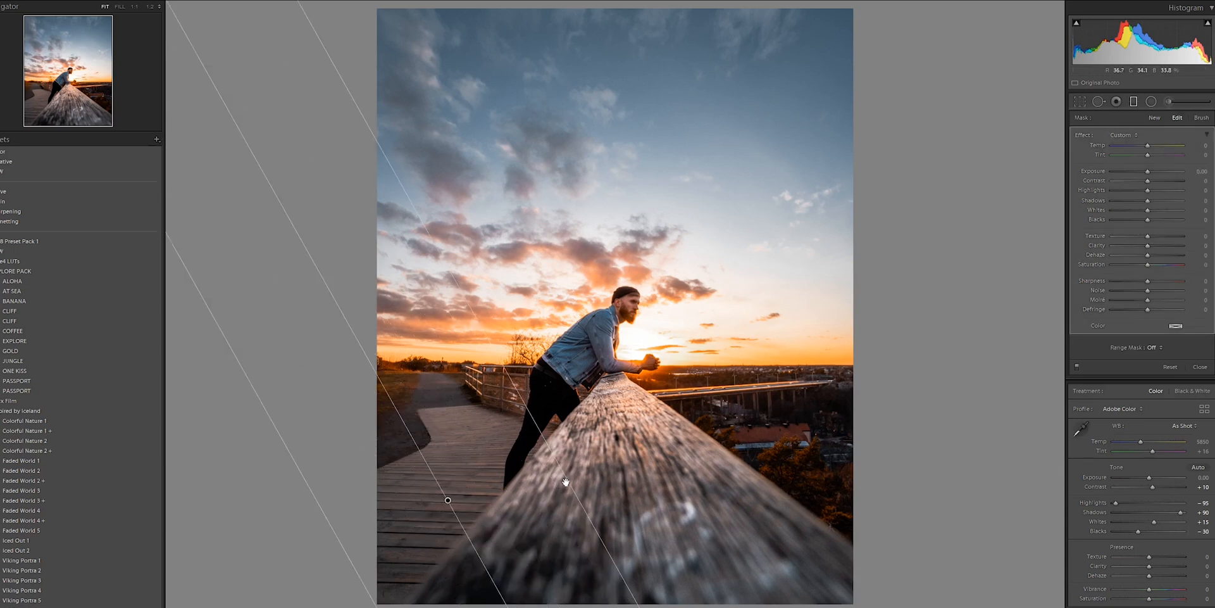
drag(550, 492, 543, 492)
drag(1115, 176, 1092, 177)
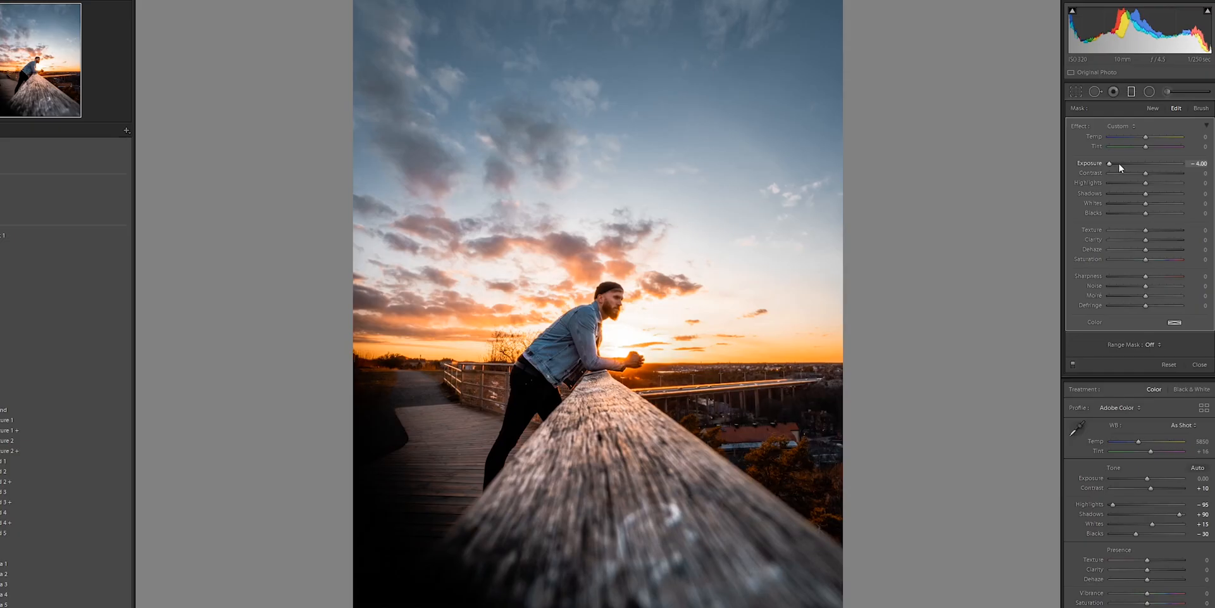
drag(1119, 164, 1144, 162)
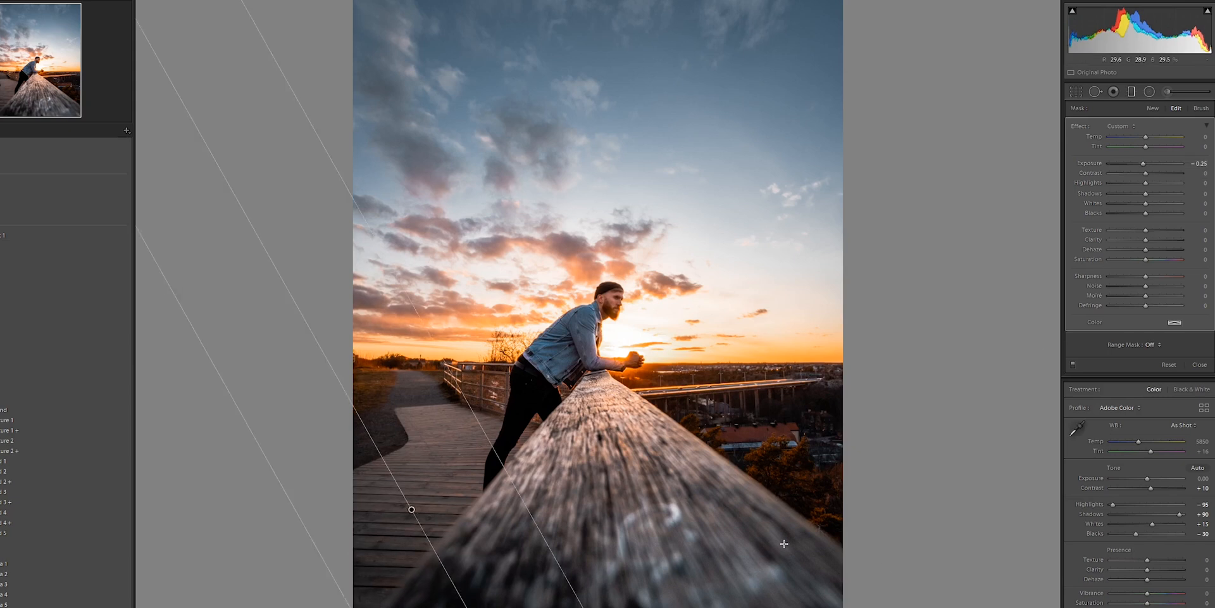
- Draw a second tilted graduated filter over the photo's lower-right corner and fine-tune its exposure to about -0.26
drag(729, 498, 807, 585)
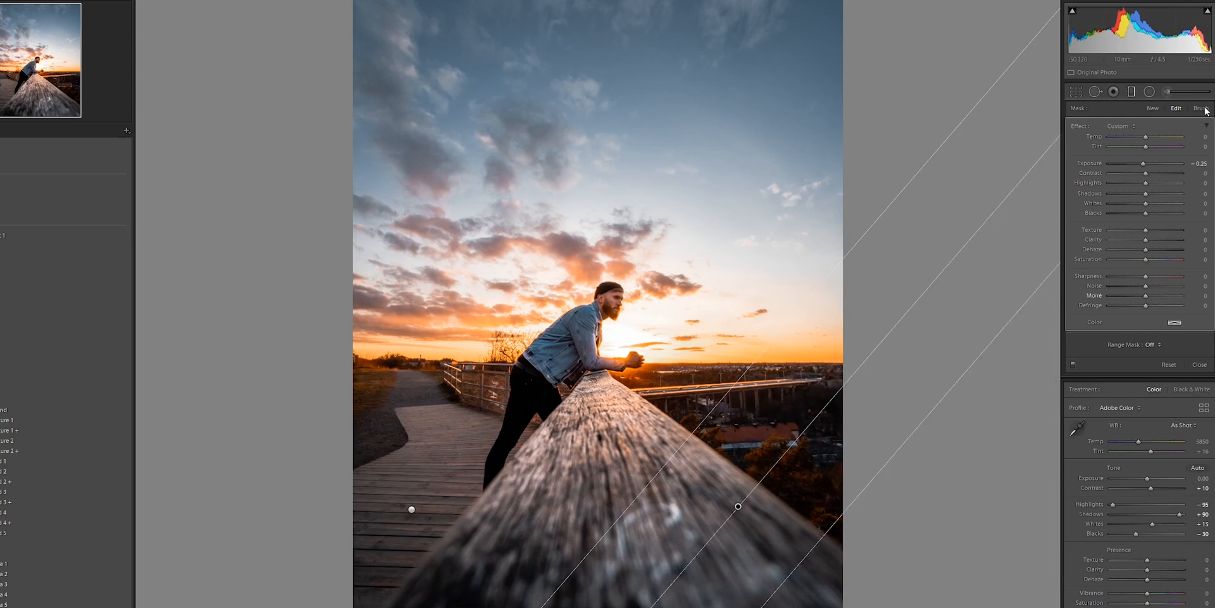
drag(1146, 162, 1145, 161)
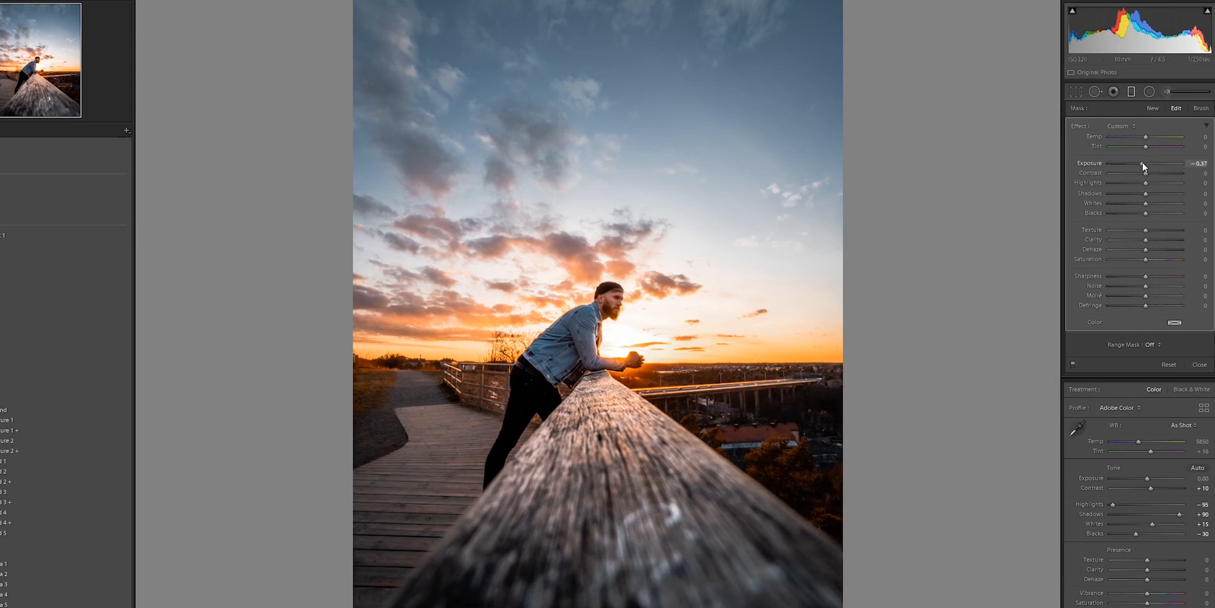
key(ctrl+z)
- Draw a horizontal graduated filter over the lower part of the photo and set its exposure to about -0.31
mouse_move(597, 541)
mouse_down()
mouse_move(598, 519)
mouse_move(606, 542)
mouse_up()
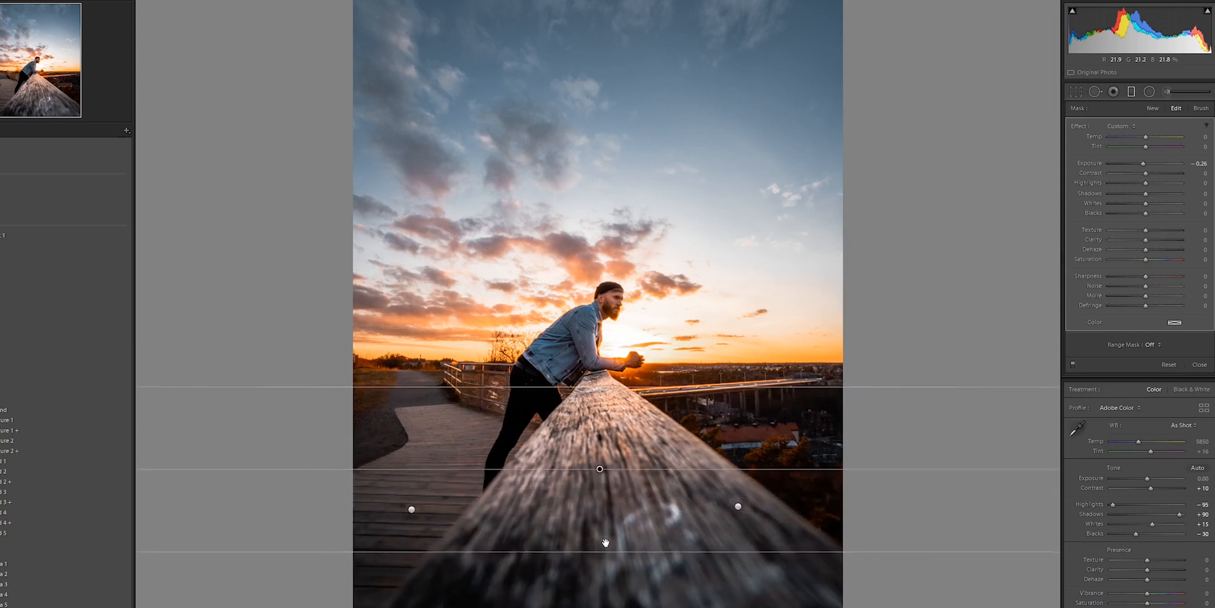
drag(1145, 163, 1143, 164)
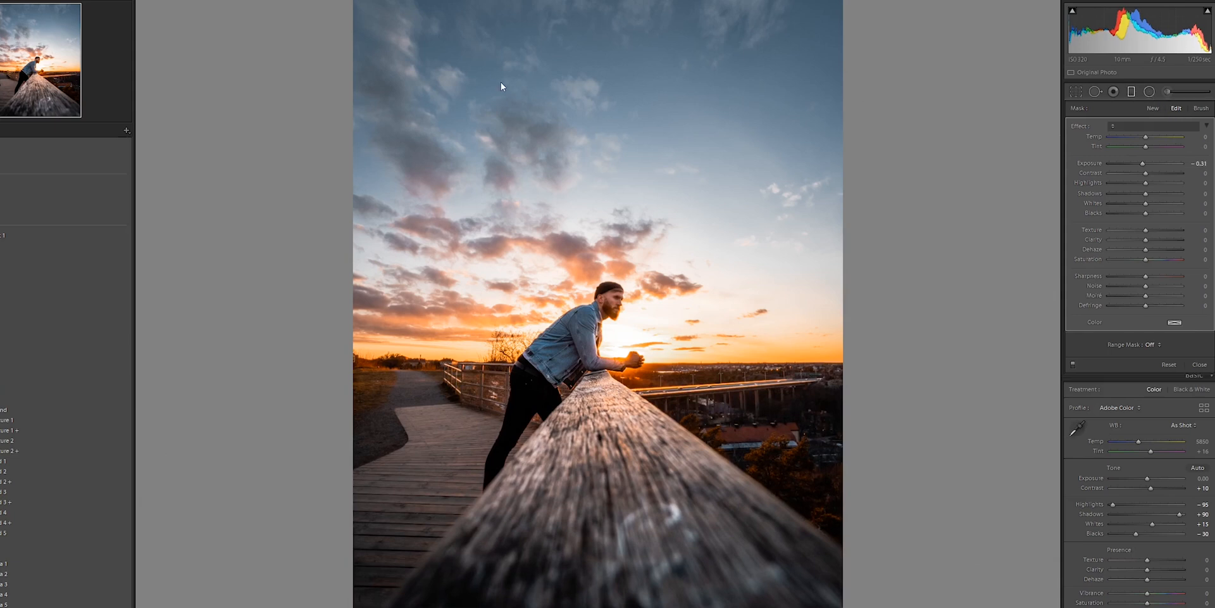
key(m)
- Draw a graduated filter down over the sky with clarity 8 and dehaze 2, and compare the photo with and without the graduated filters
key(m)
drag(443, 33, 515, 301)
drag(1146, 239, 1148, 239)
drag(1073, 337, 1074, 338)
click(1158, 356)
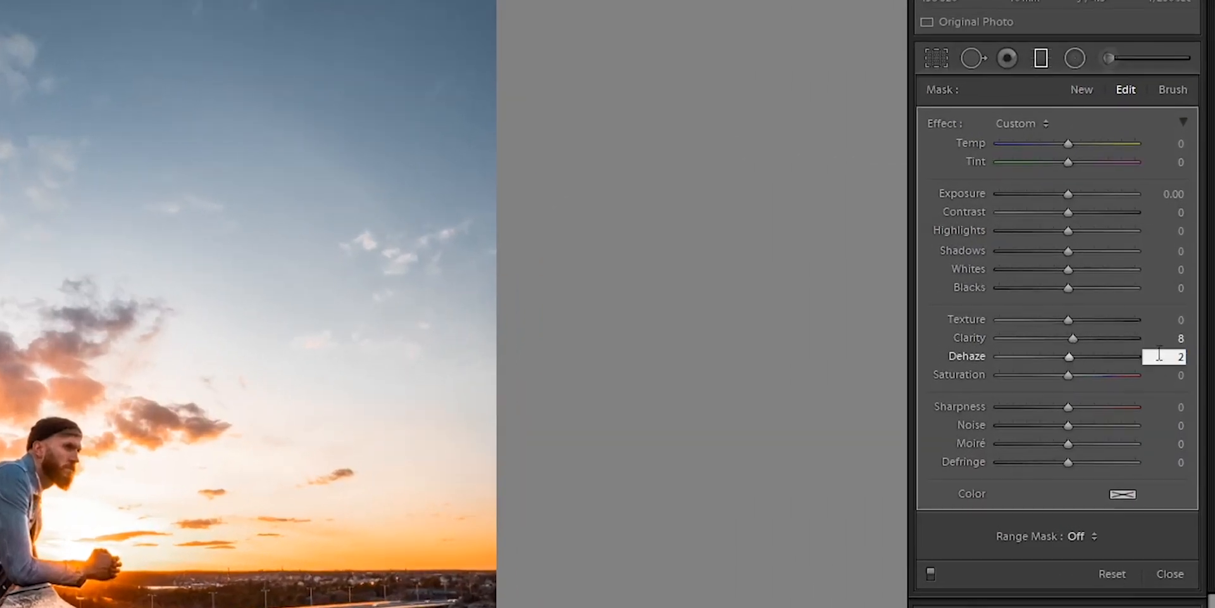
text(2)
key(Return)
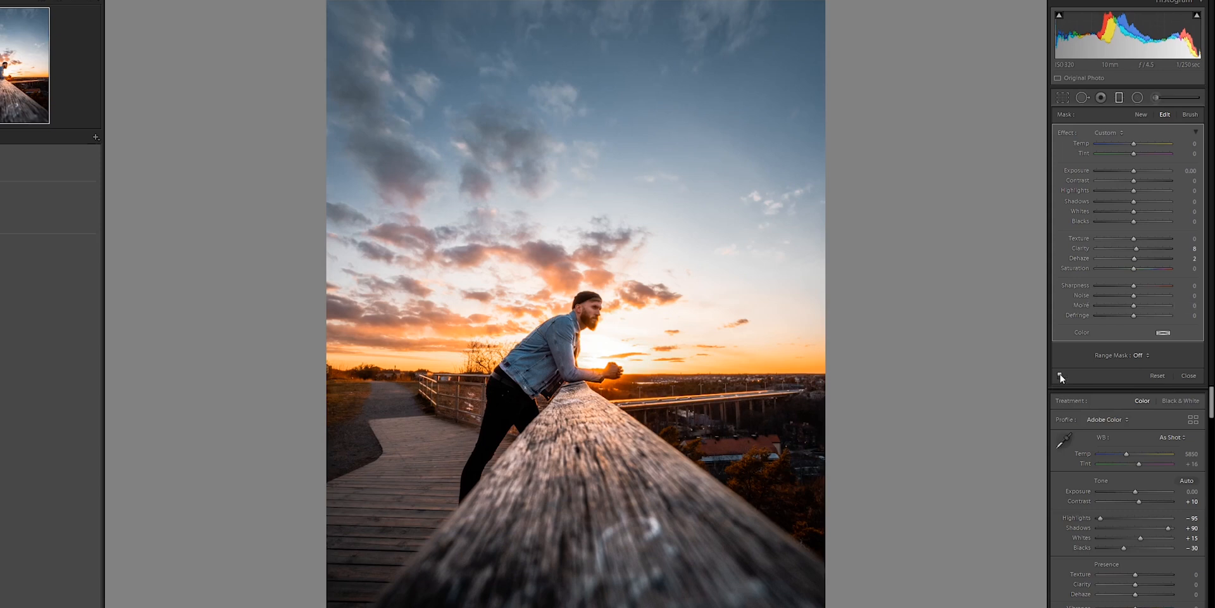
click(1060, 376)
click(1060, 376)
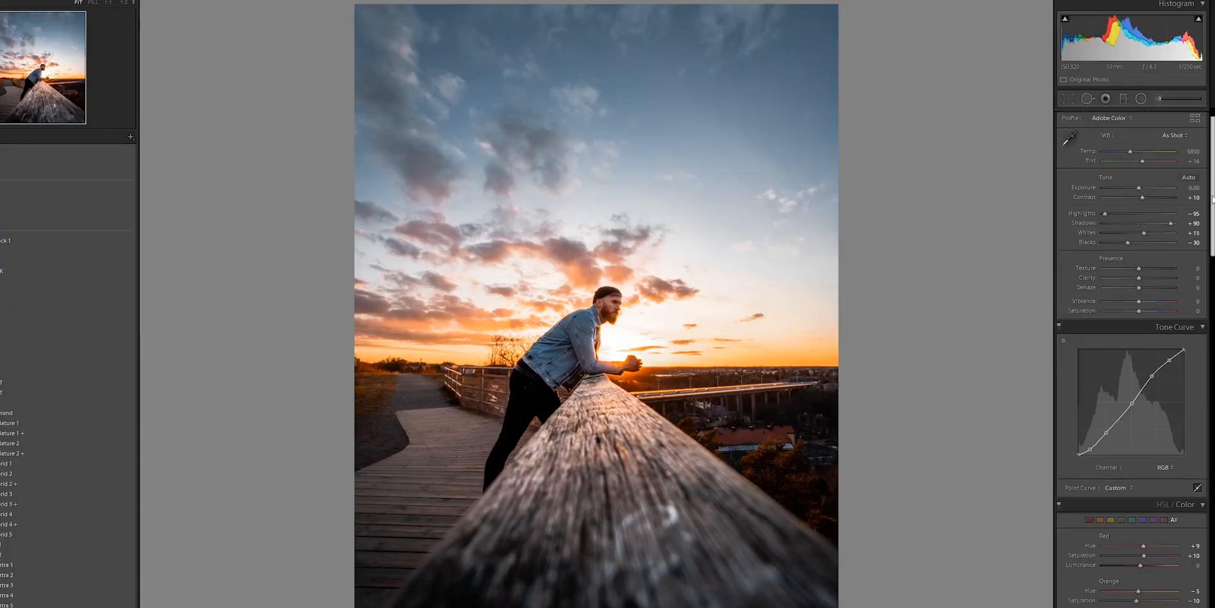
- Set the whole photo's clarity to -10 and texture to 18
scroll(1132, 359, down, 1)
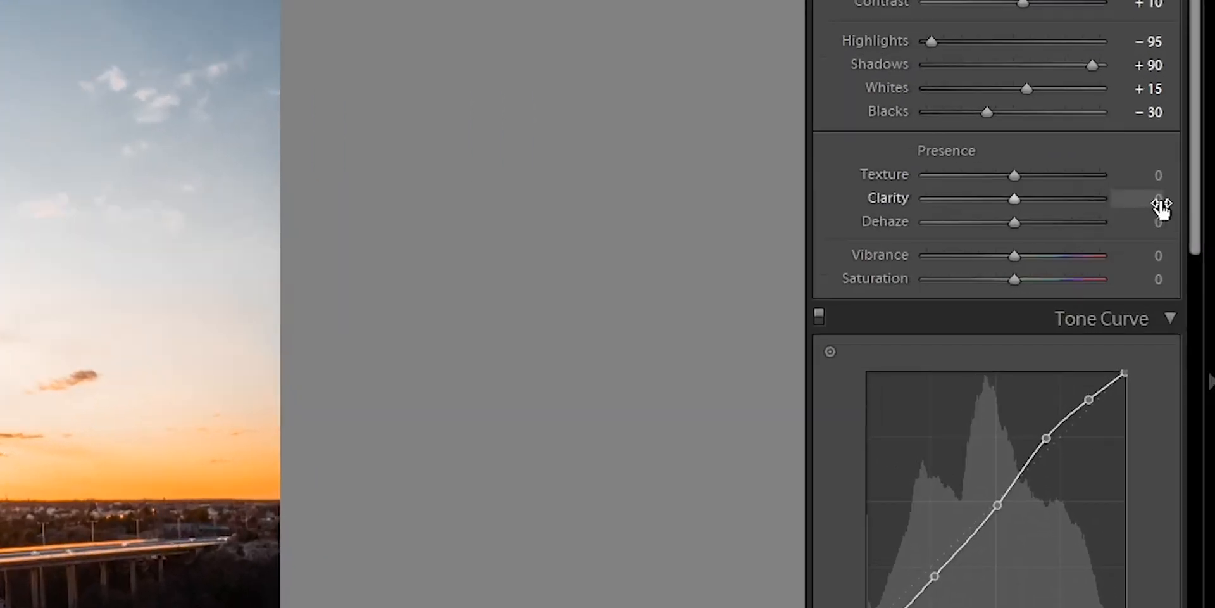
click(1160, 203)
text(-10)
key(Return)
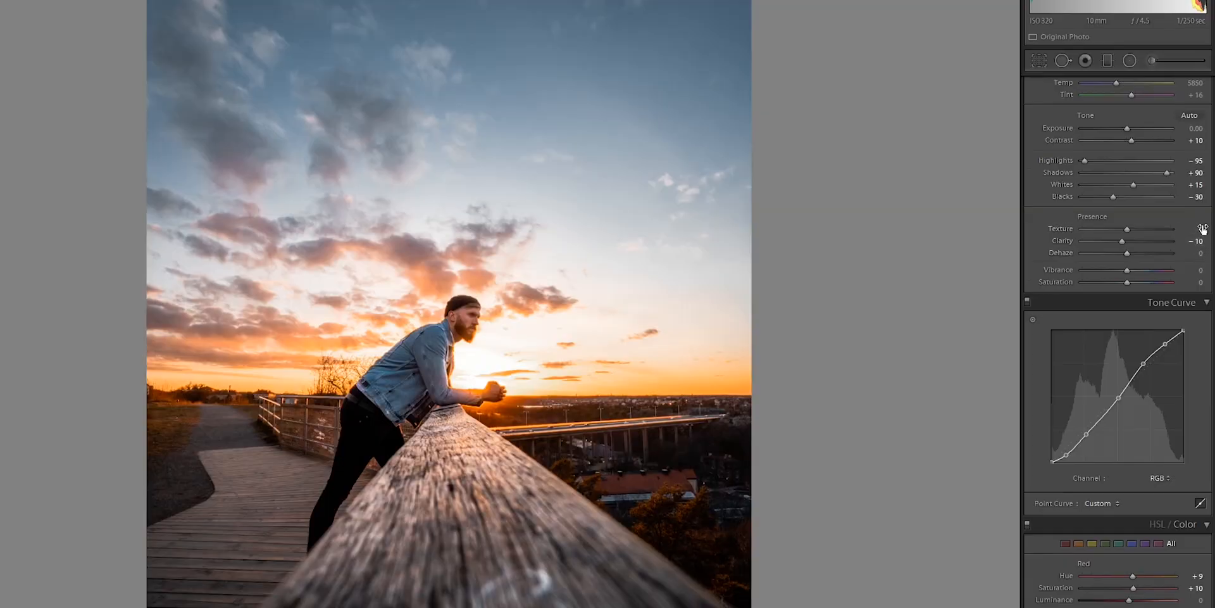
click(1201, 229)
text(10)
key(Return)
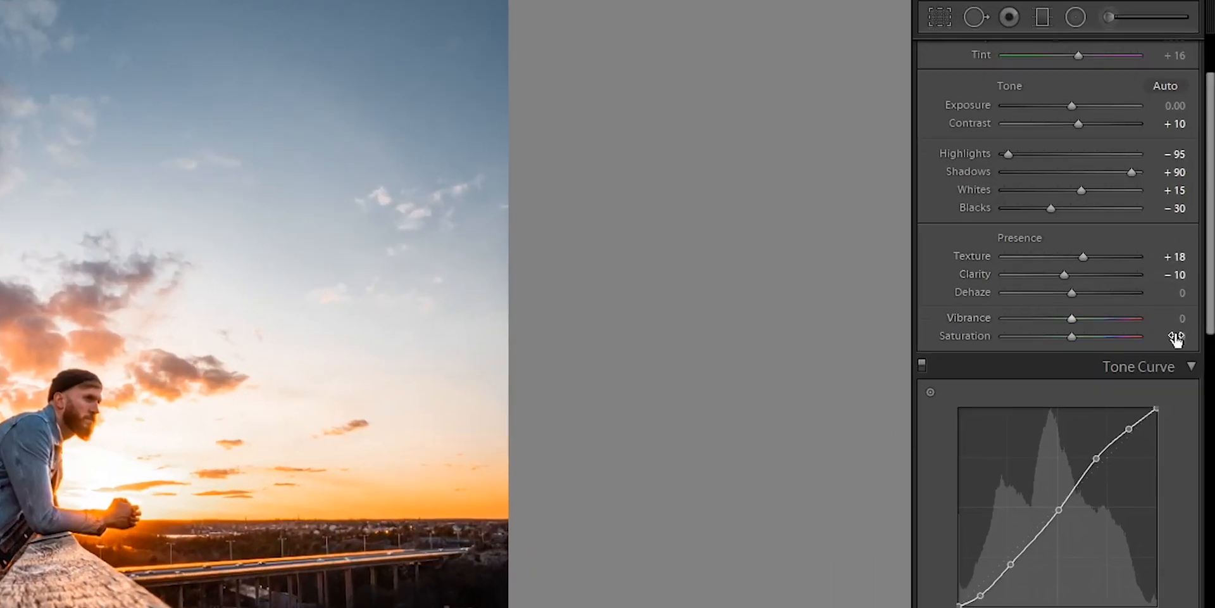
- Fine-tune the whole photo's colour intensity to vibrance 30 and saturation -10
click(1182, 309)
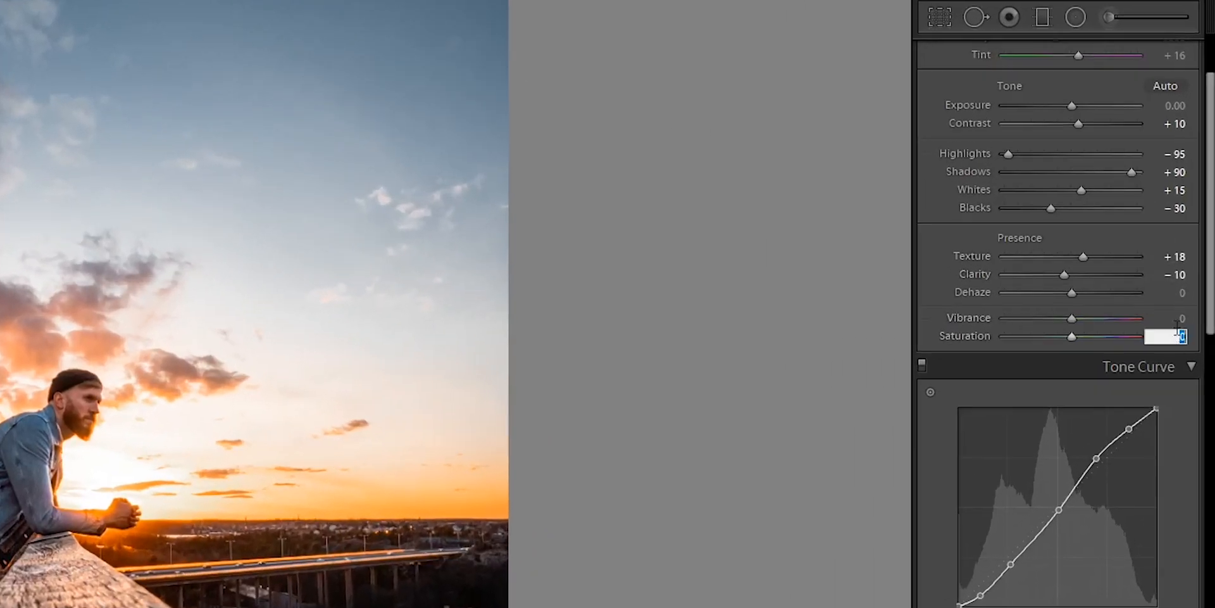
text(-10)
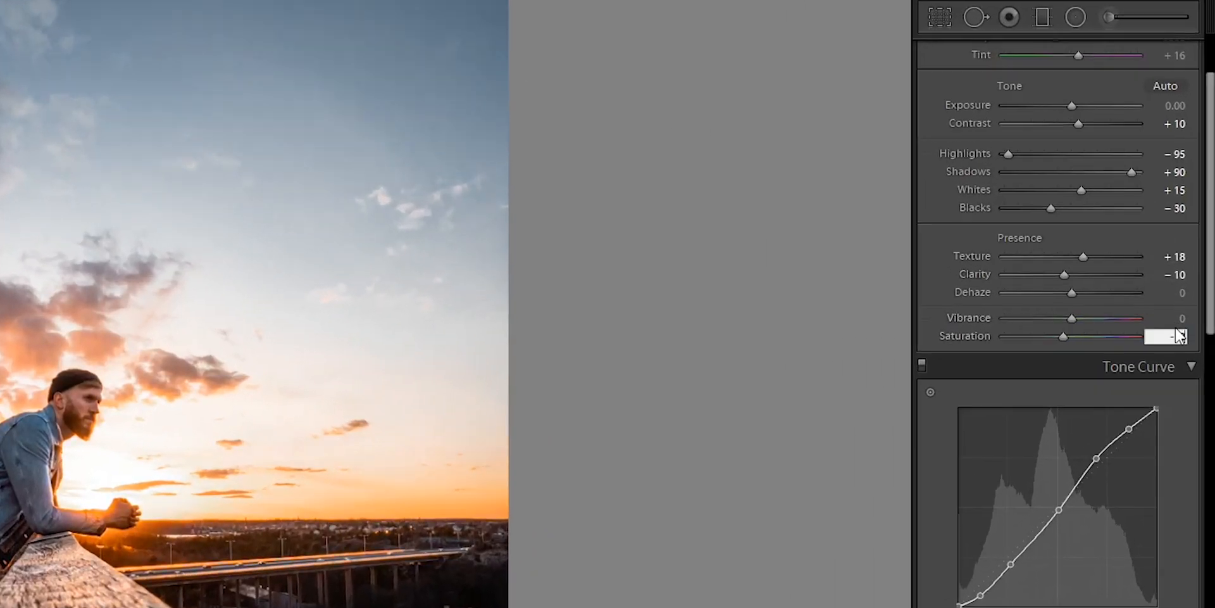
click(1177, 318)
text(25)
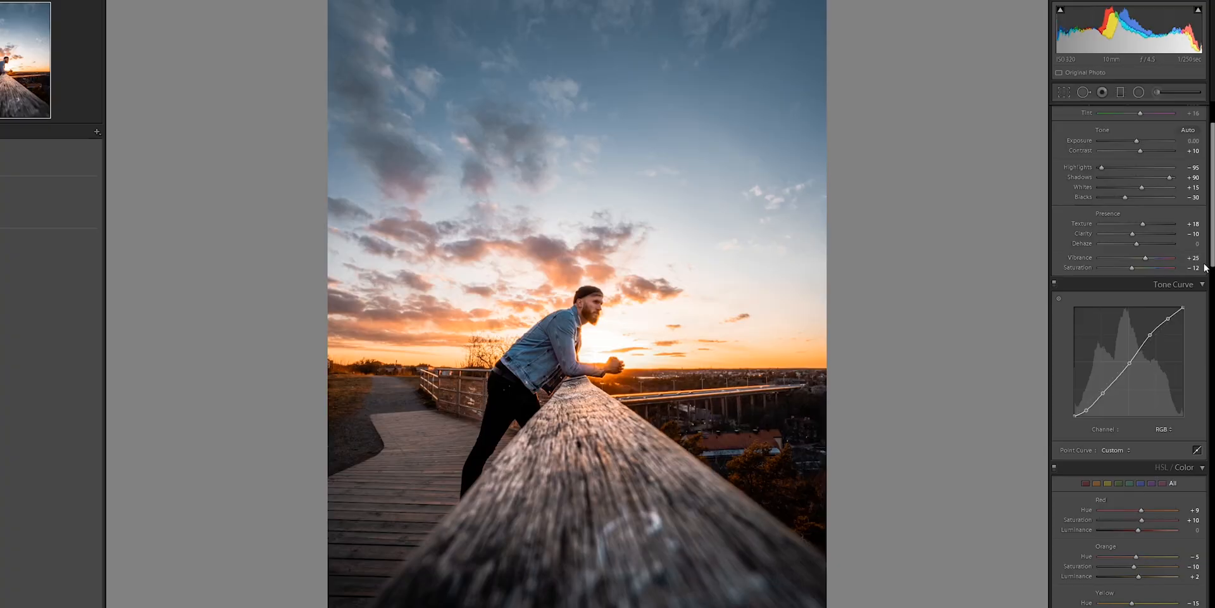
click(1193, 257)
key(Return)
scroll(1187, 258, down, 1)
click(1187, 256)
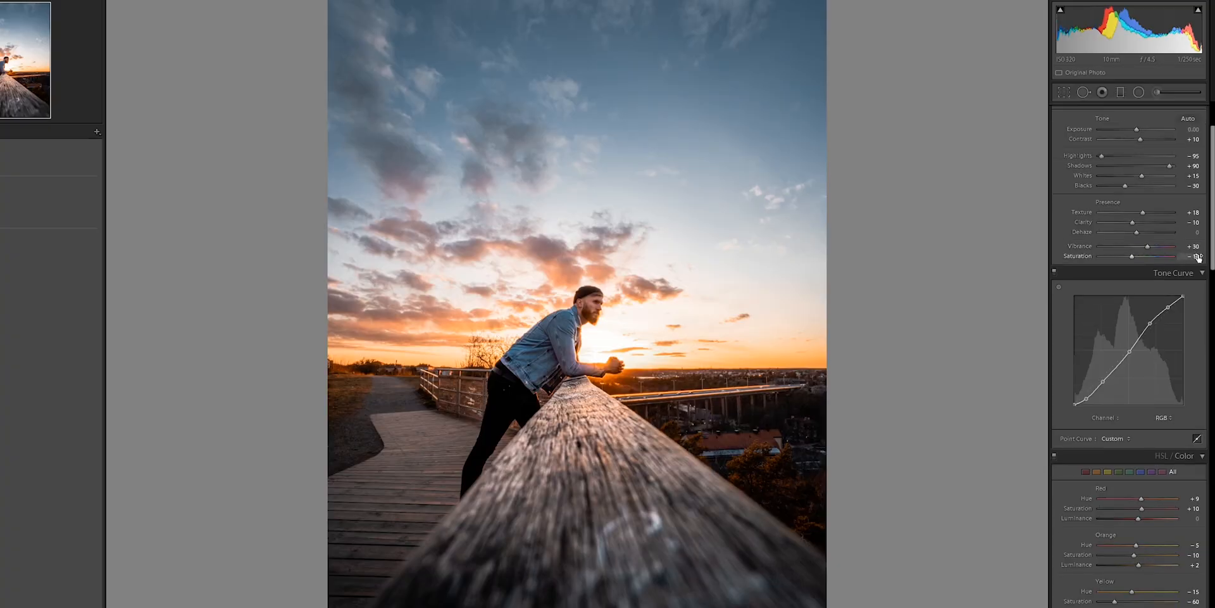
text(-10)
key(Return)
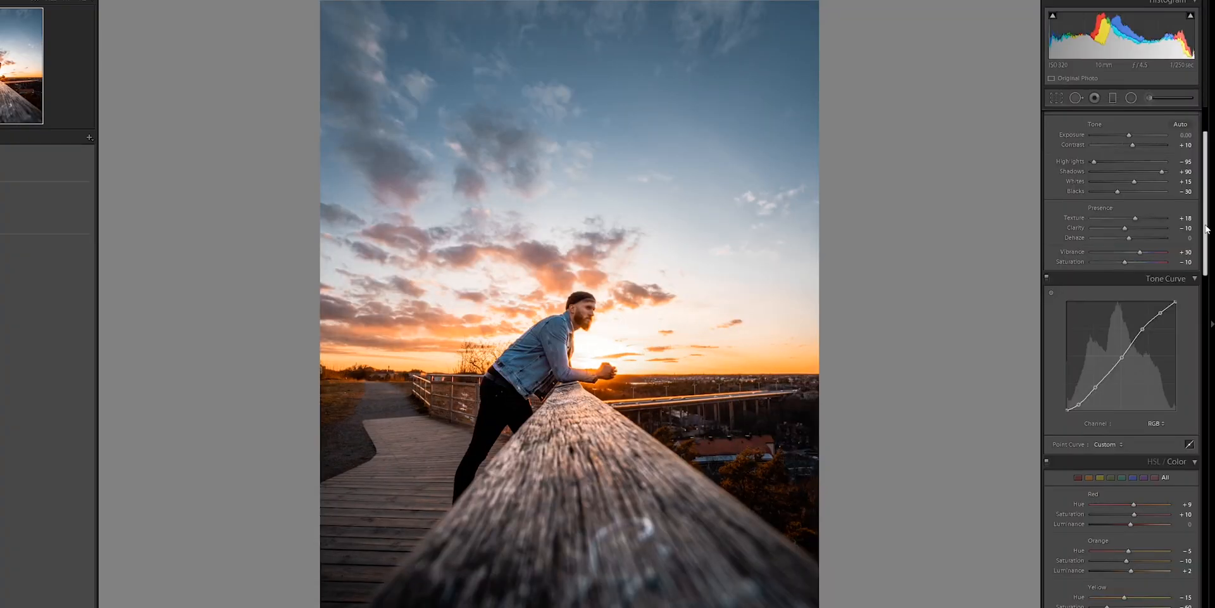
- Try several split toning highlight colours and settle on a warm tone with hue 42 and saturation 6
drag(1206, 229, 1200, 385)
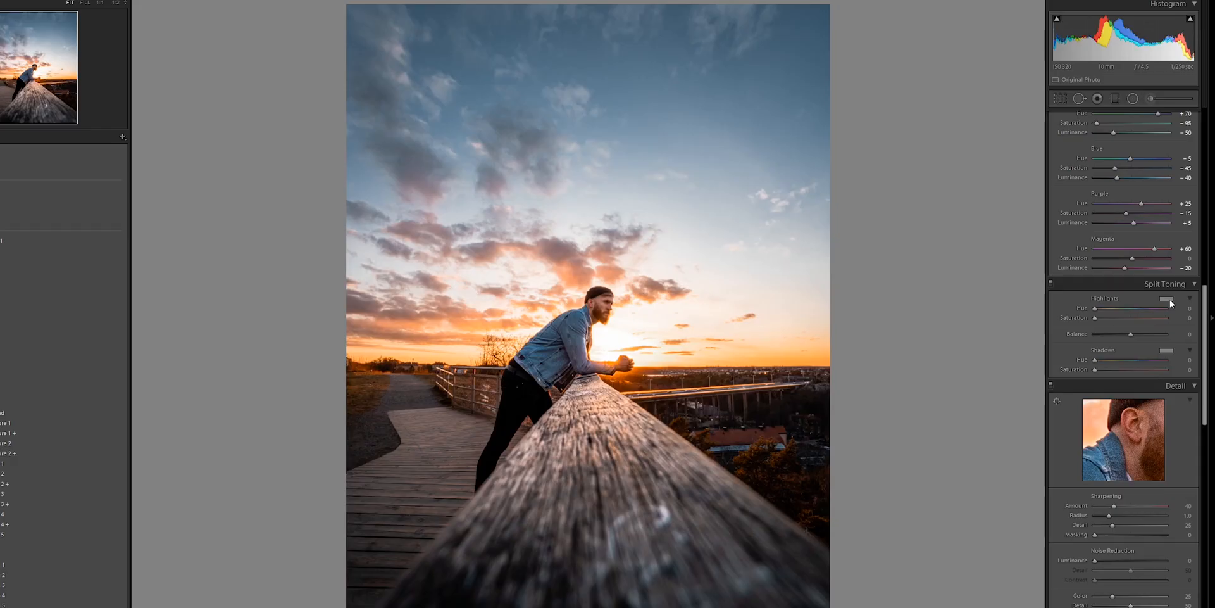
click(1167, 300)
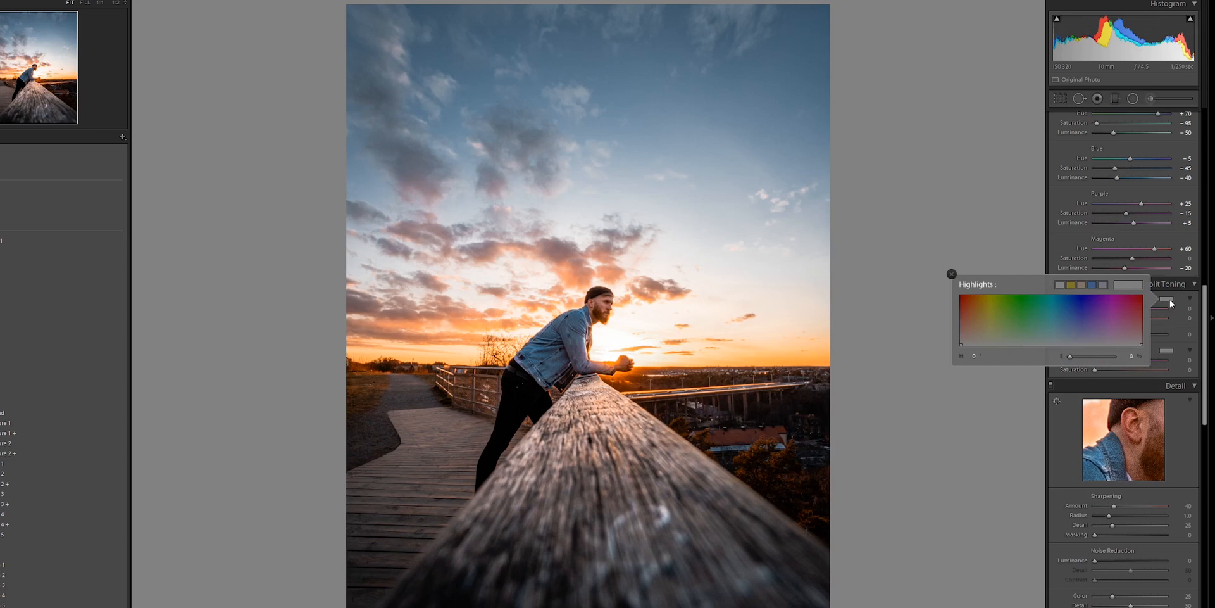
click(1084, 309)
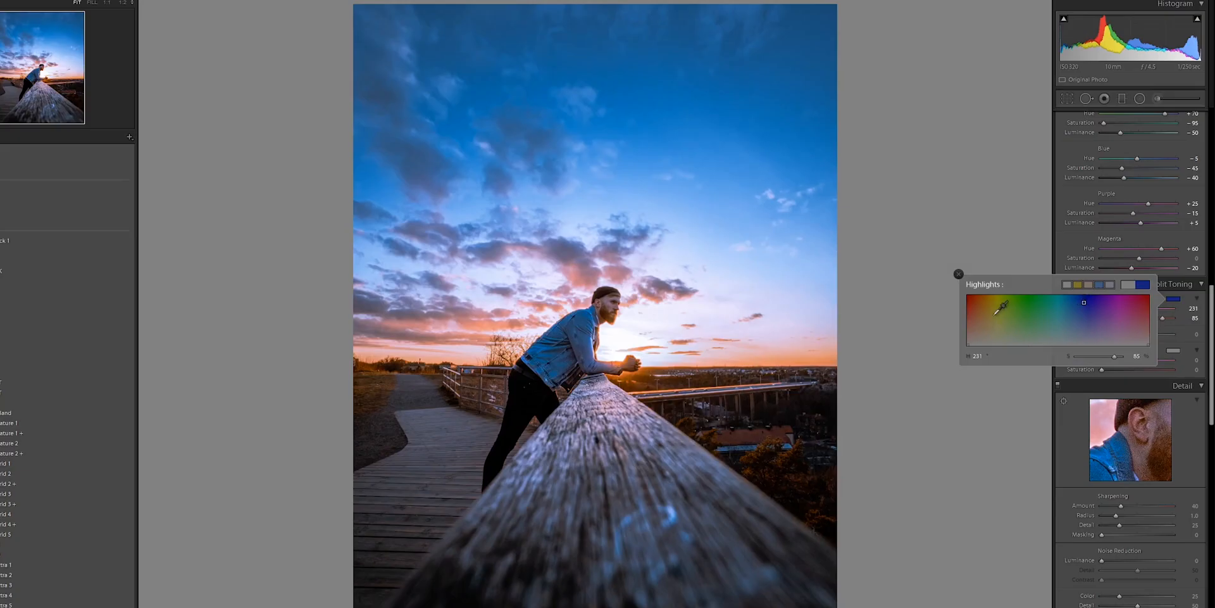
click(1028, 308)
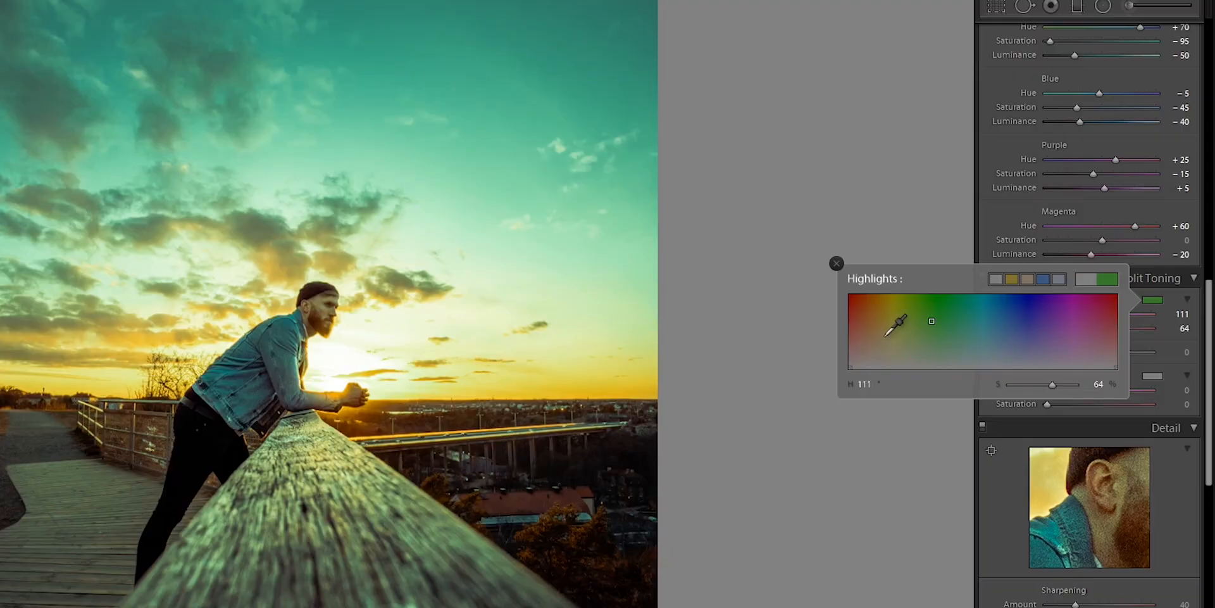
click(880, 337)
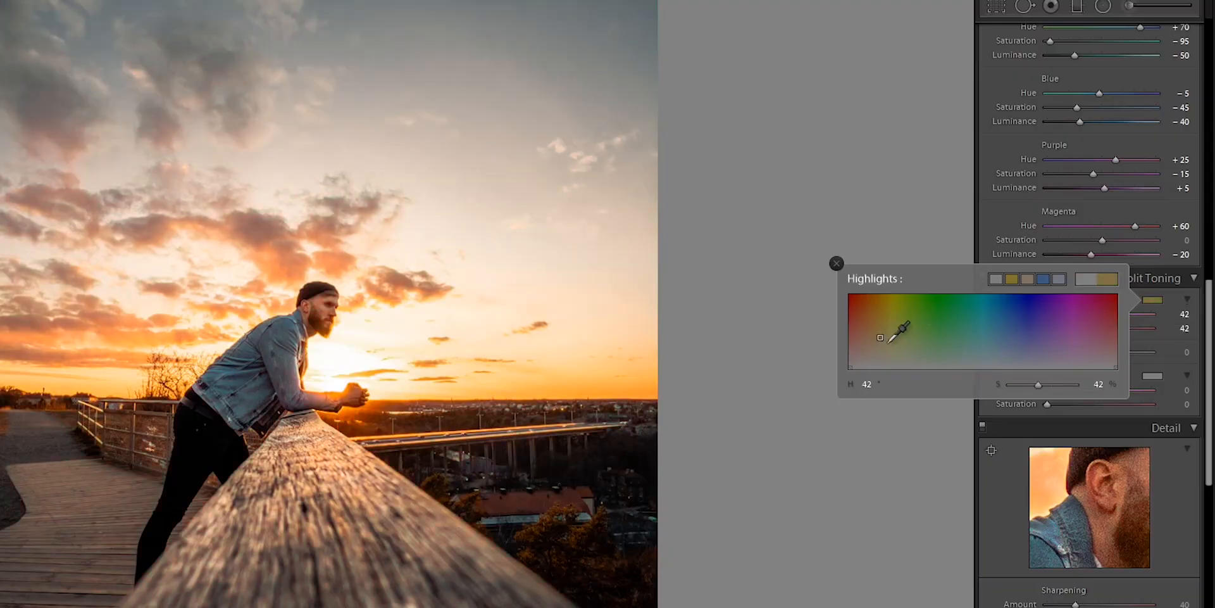
click(991, 256)
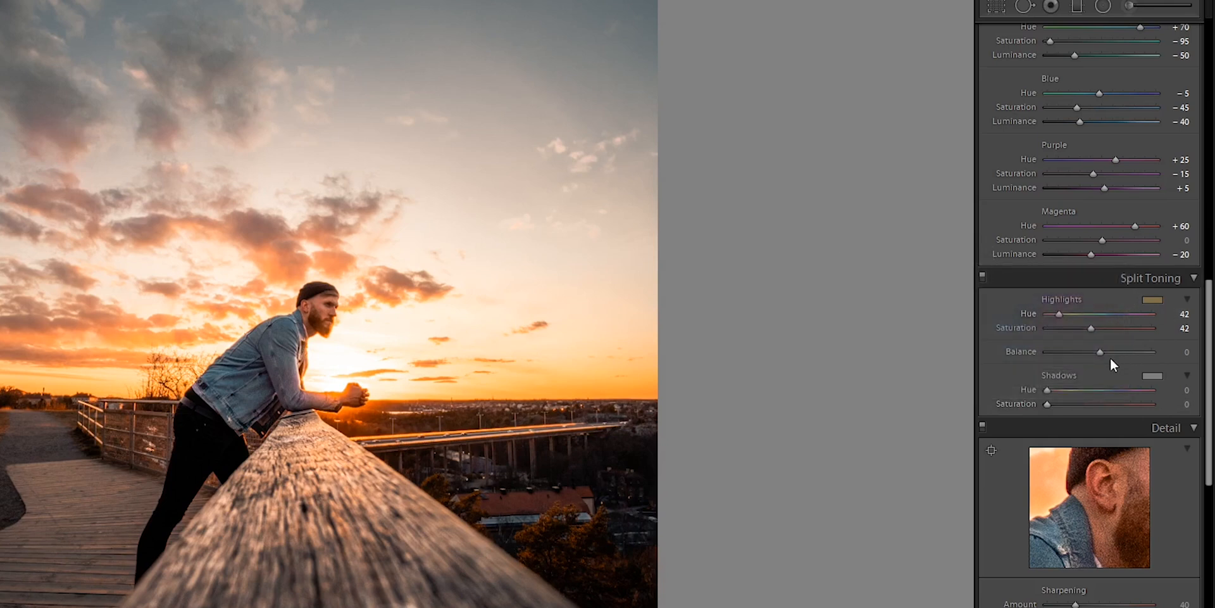
drag(1089, 333, 1054, 332)
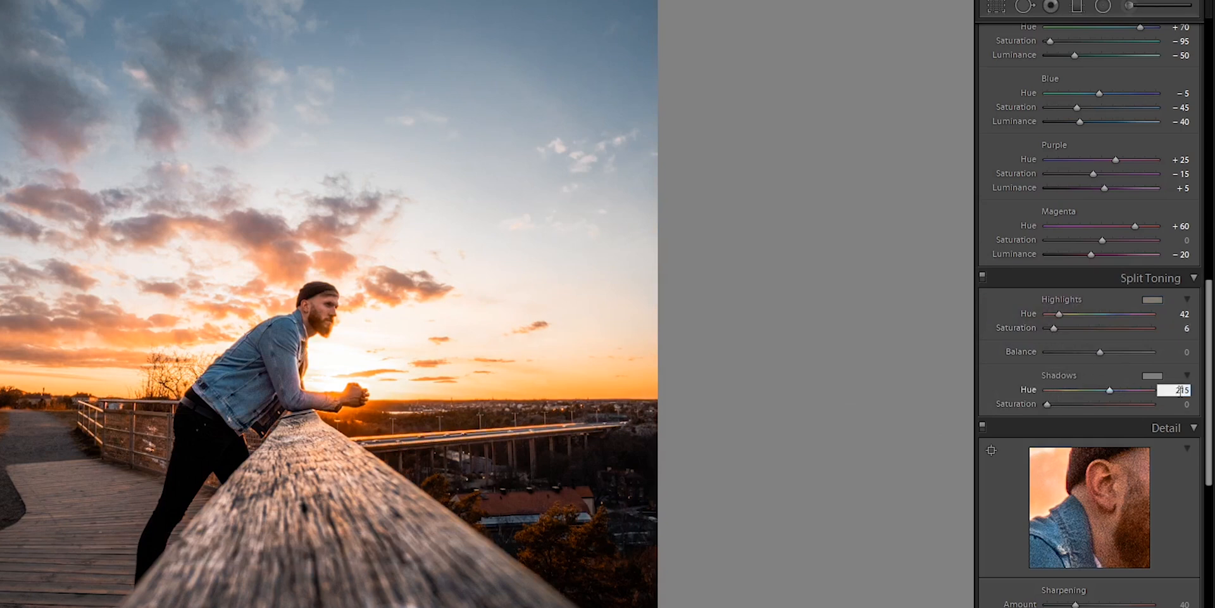
- Tone the shadows blue in split toning with hue 215 and saturation 9
click(1155, 375)
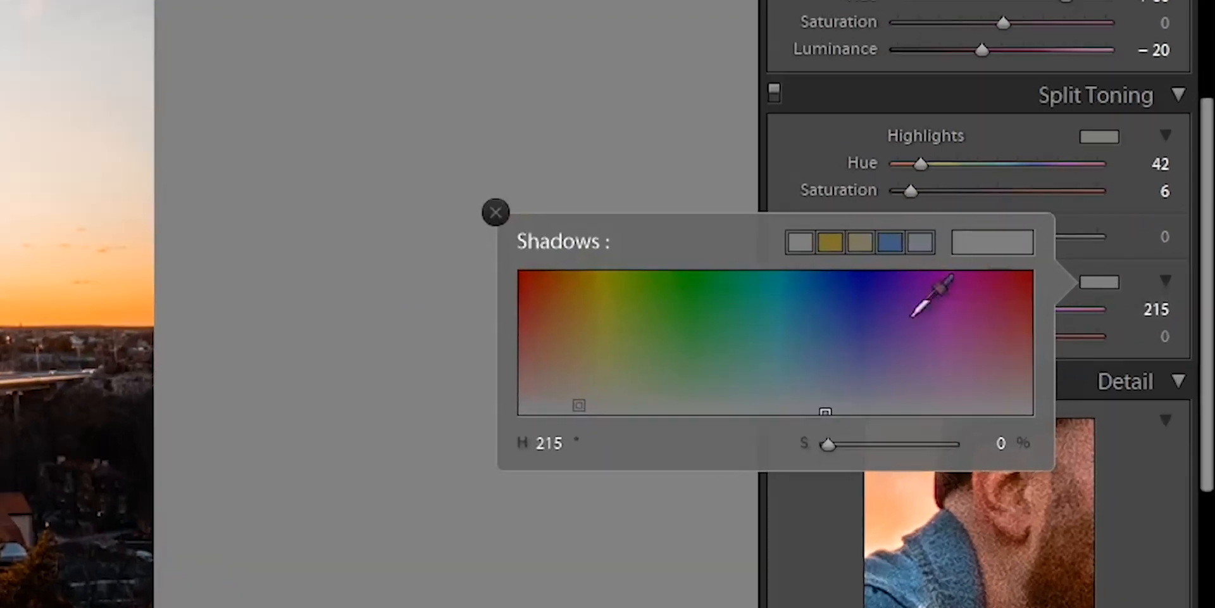
click(1178, 346)
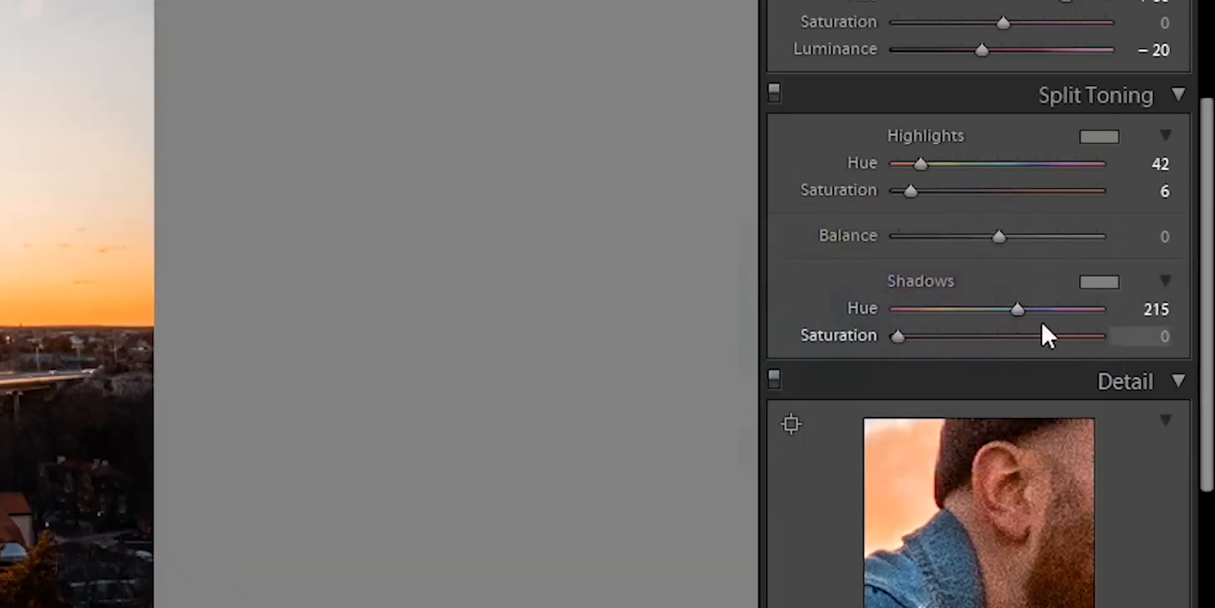
drag(897, 336, 921, 338)
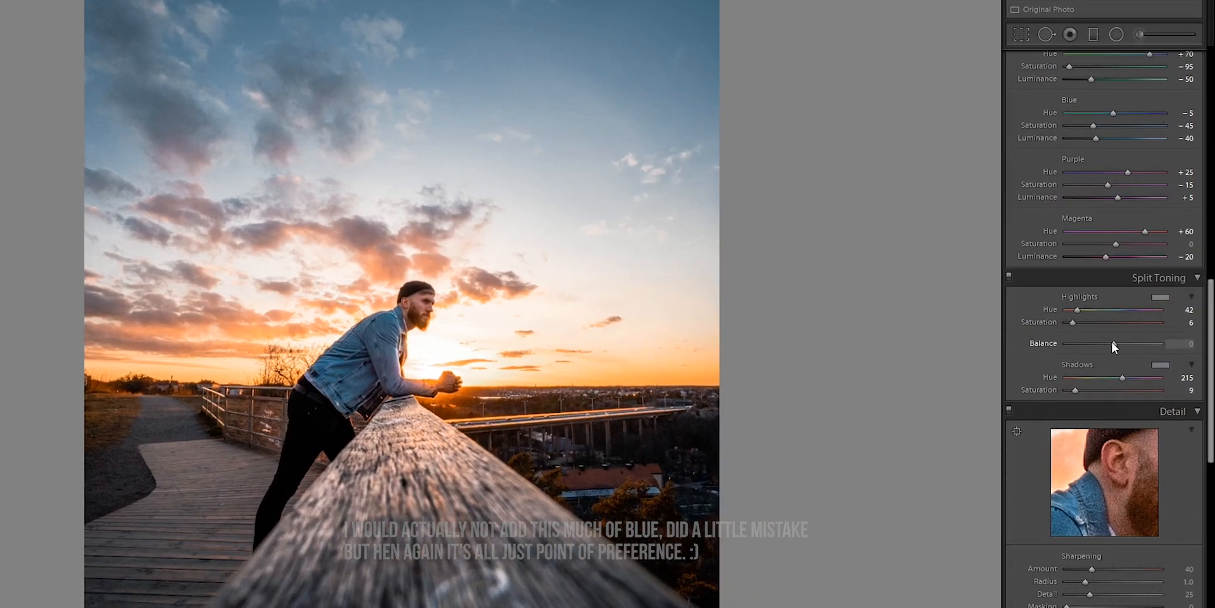
- Set the split toning balance to 10 and compare the photo with and without split toning
mouse_move(1131, 335)
mouse_down()
mouse_move(1045, 346)
mouse_move(1164, 340)
mouse_move(1114, 349)
mouse_up()
click(1172, 342)
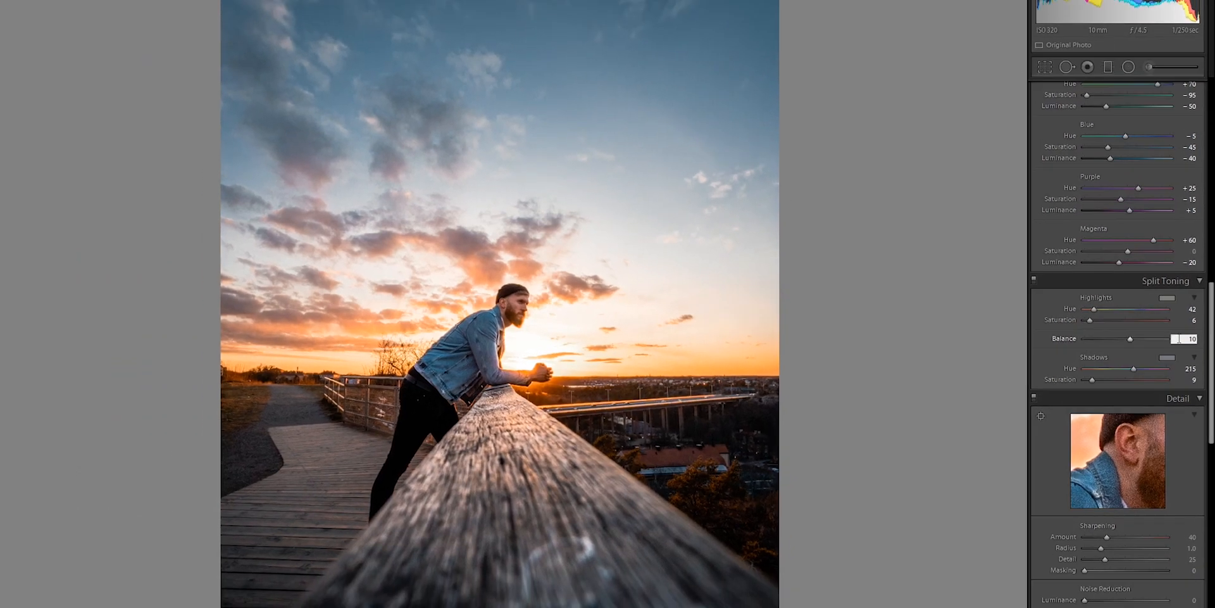
text(10)
key(Return)
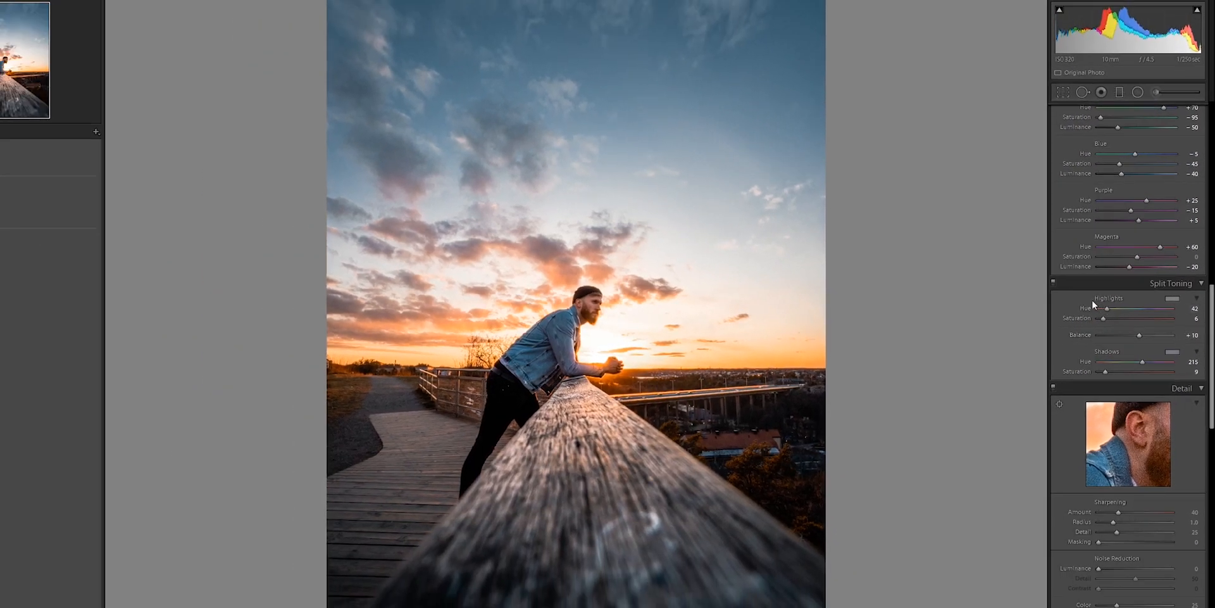
click(1053, 283)
click(1054, 282)
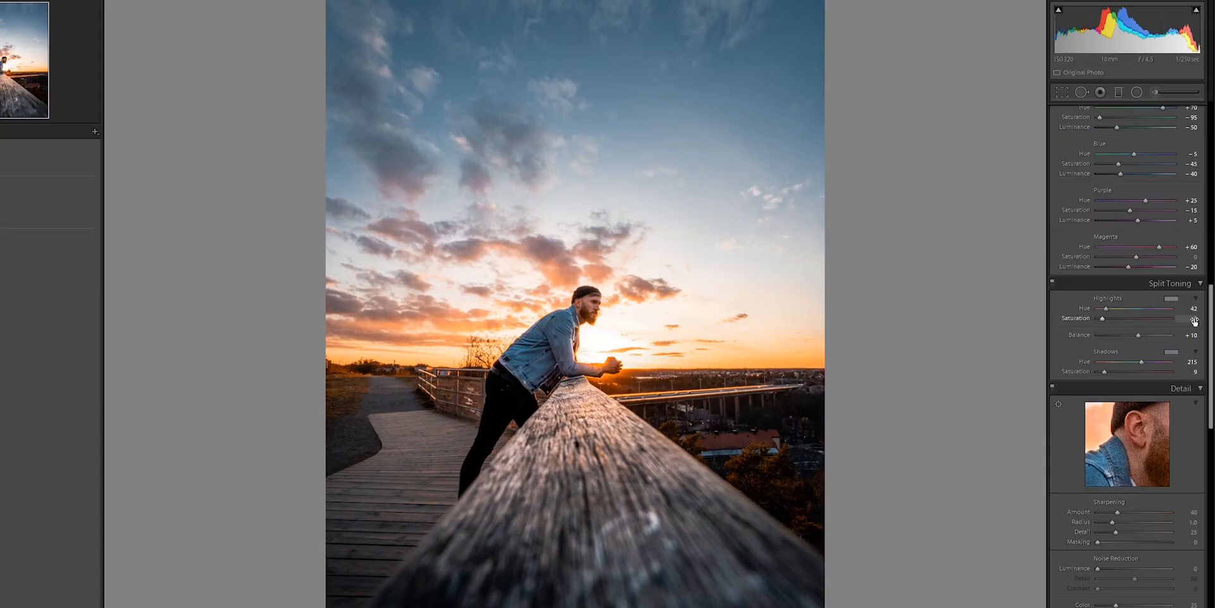
- Set the split toning highlight saturation to 7 and the balance to 15
click(1193, 317)
key(Return)
drag(1189, 335, 1192, 336)
- Turn on chromatic aberration removal and lens profile corrections for the photo
scroll(1195, 337, down, 4)
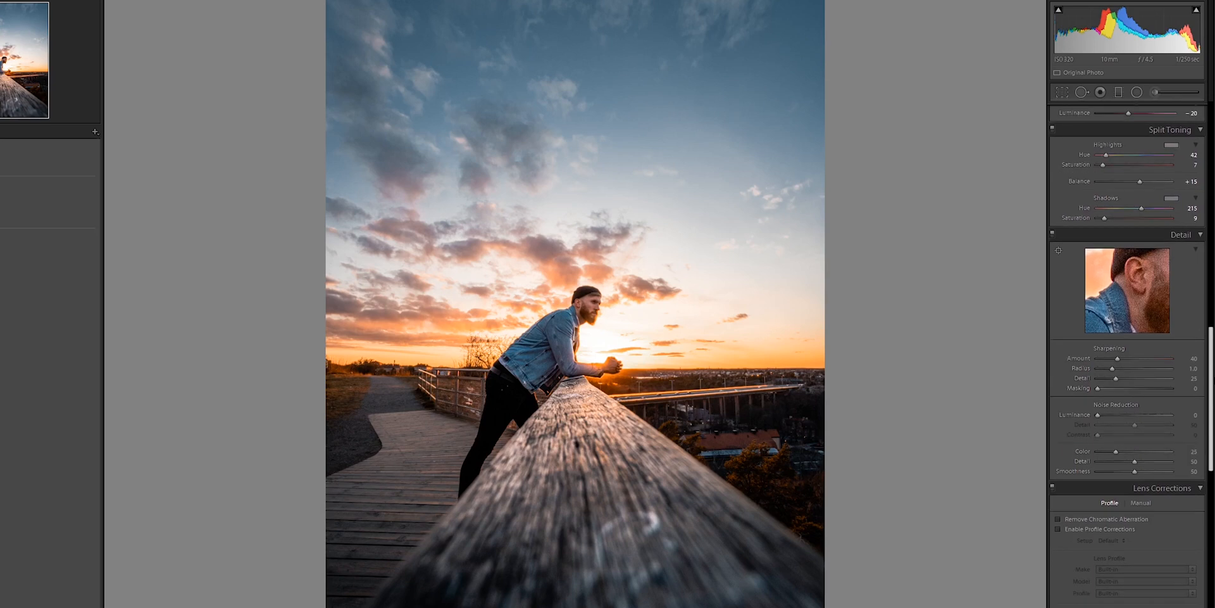
scroll(1127, 354, down, 3)
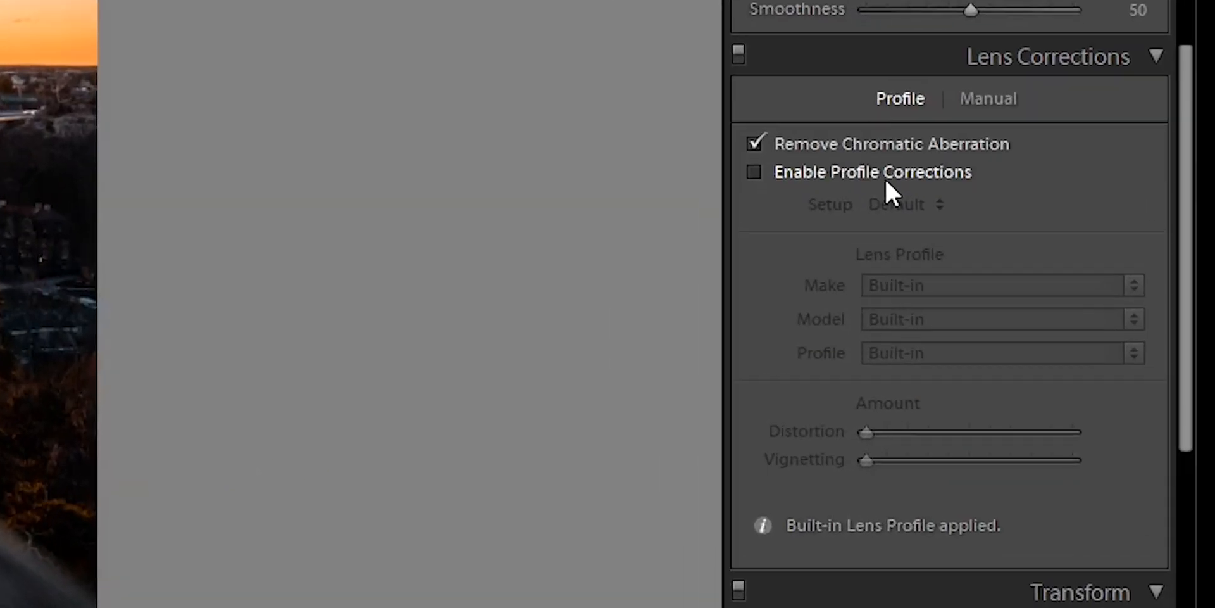
click(887, 176)
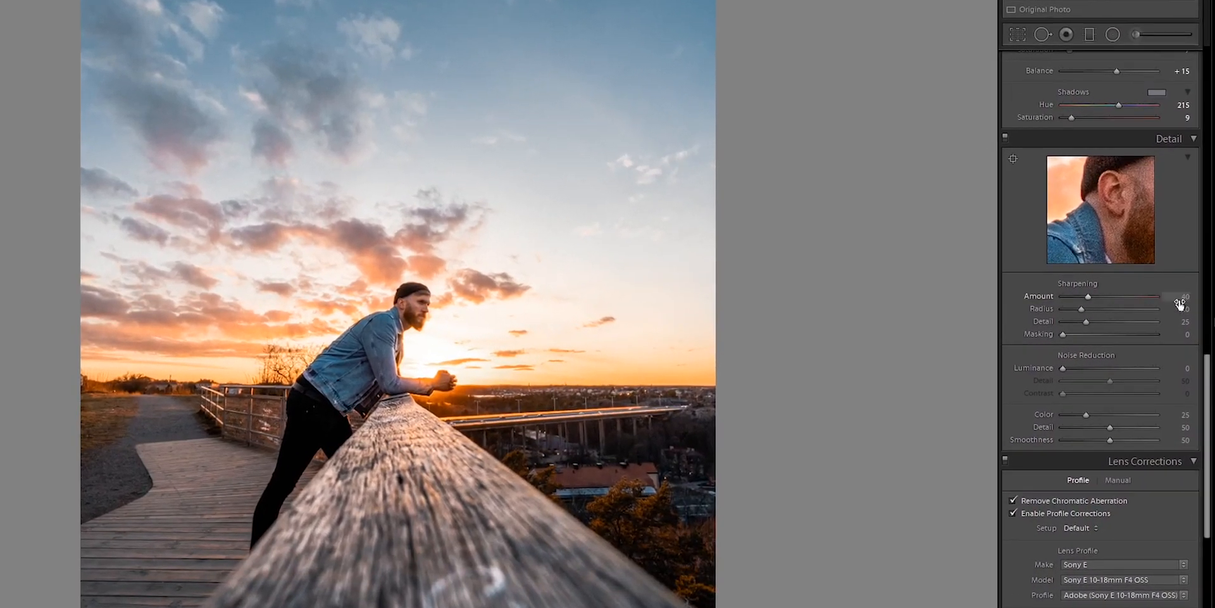
- Set the sharpening amount to 80 and its masking to 55
click(1182, 296)
text(80)
key(Return)
drag(1091, 335, 1119, 332)
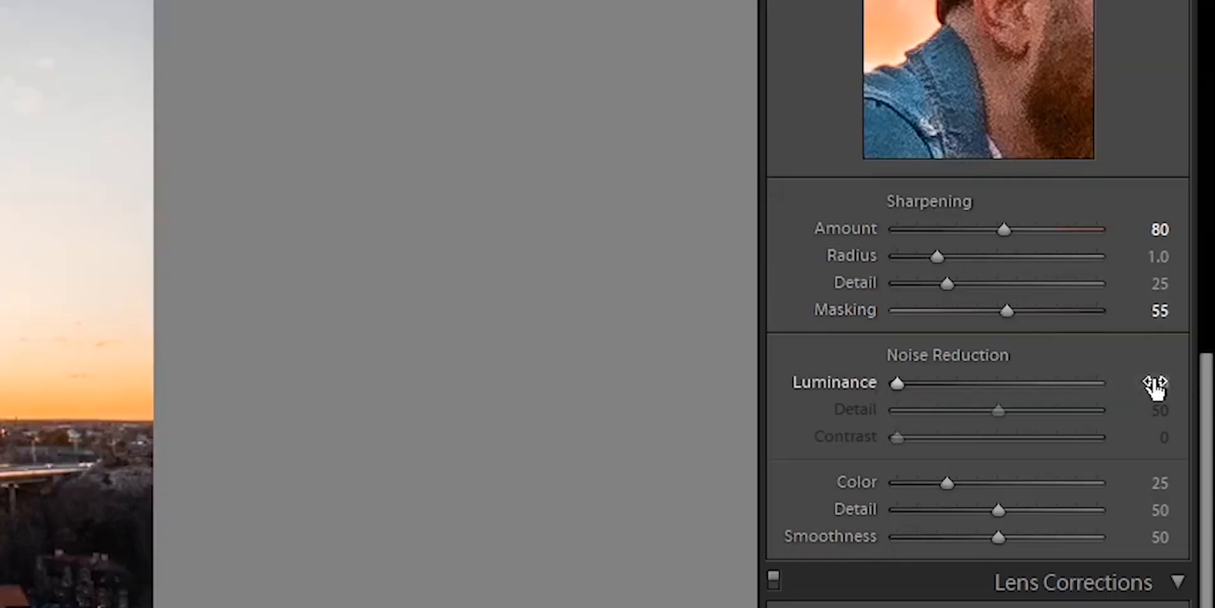
- Set the luminance noise reduction to 3
click(1153, 382)
text(3)
key(Return)
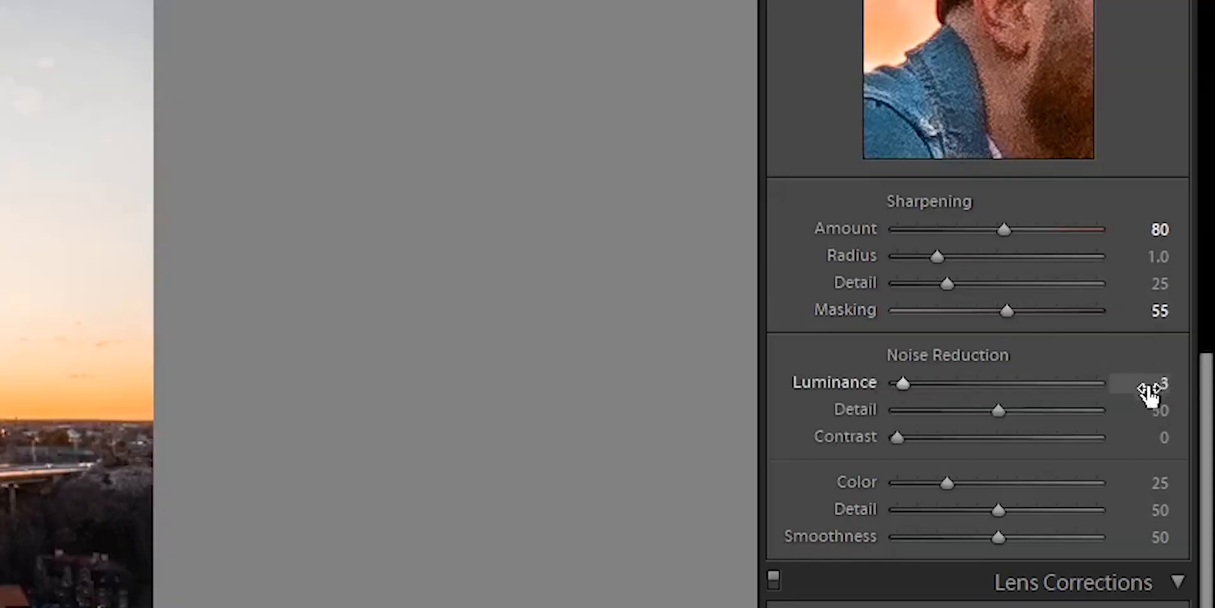
- Add a post-crop vignette with amount -12, highlights 80 and feather 69
scroll(1149, 393, down, 15)
scroll(1155, 370, down, 8)
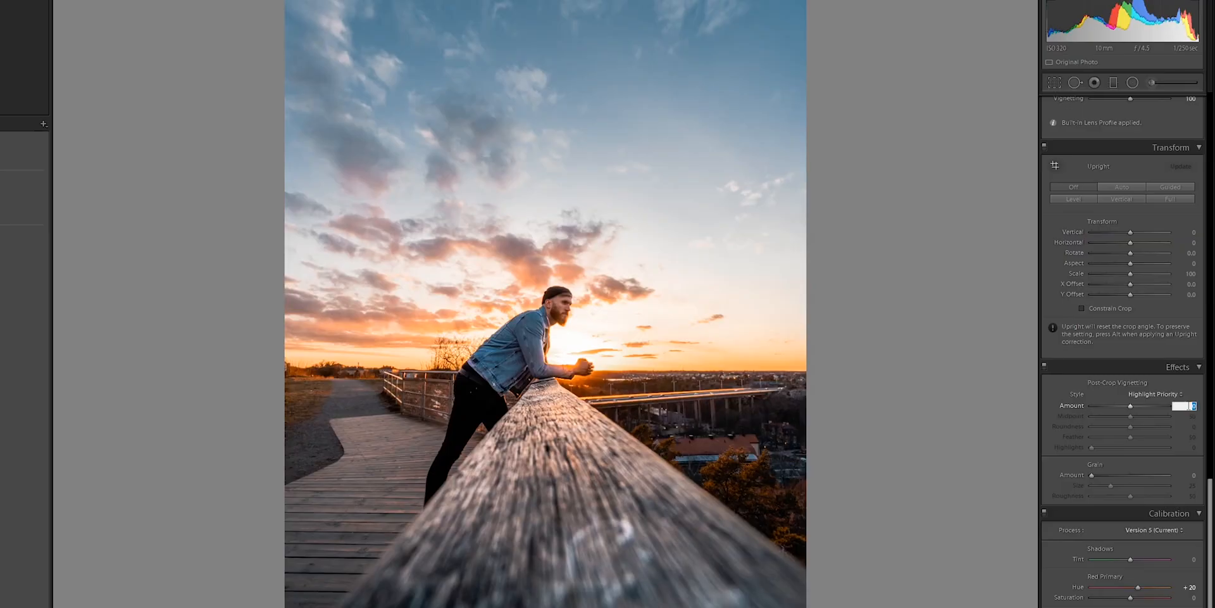
text(-12)
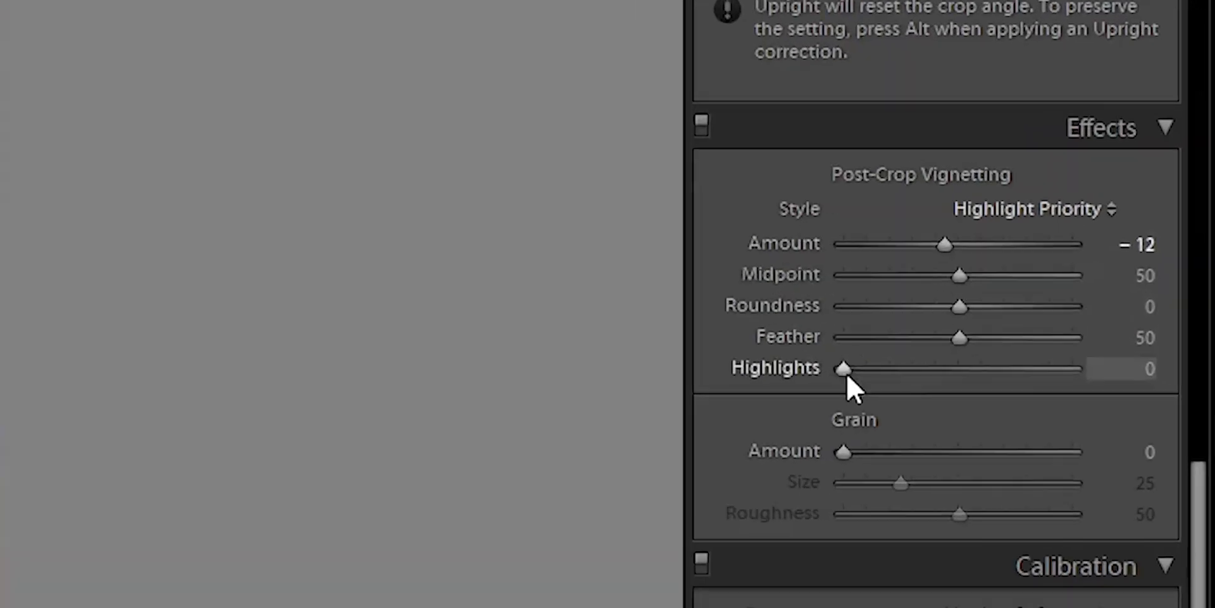
drag(964, 355, 968, 355)
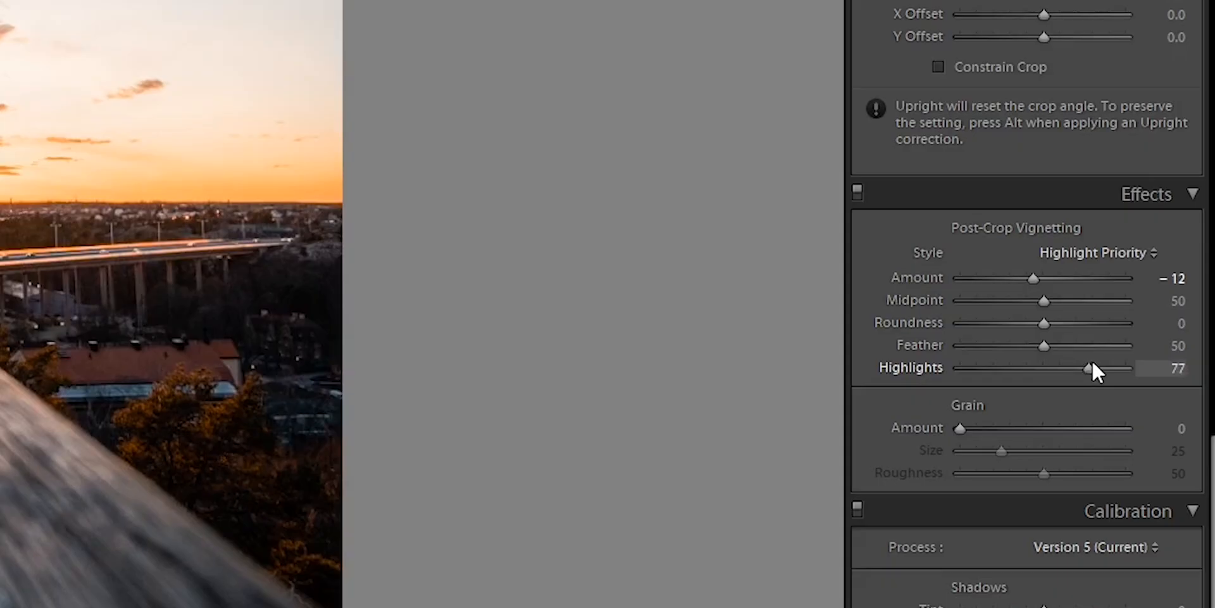
drag(1019, 363, 1075, 344)
- Add film grain to the photo with an amount of 20 and a roughness of 35
scroll(1177, 380, up, 1)
click(1180, 488)
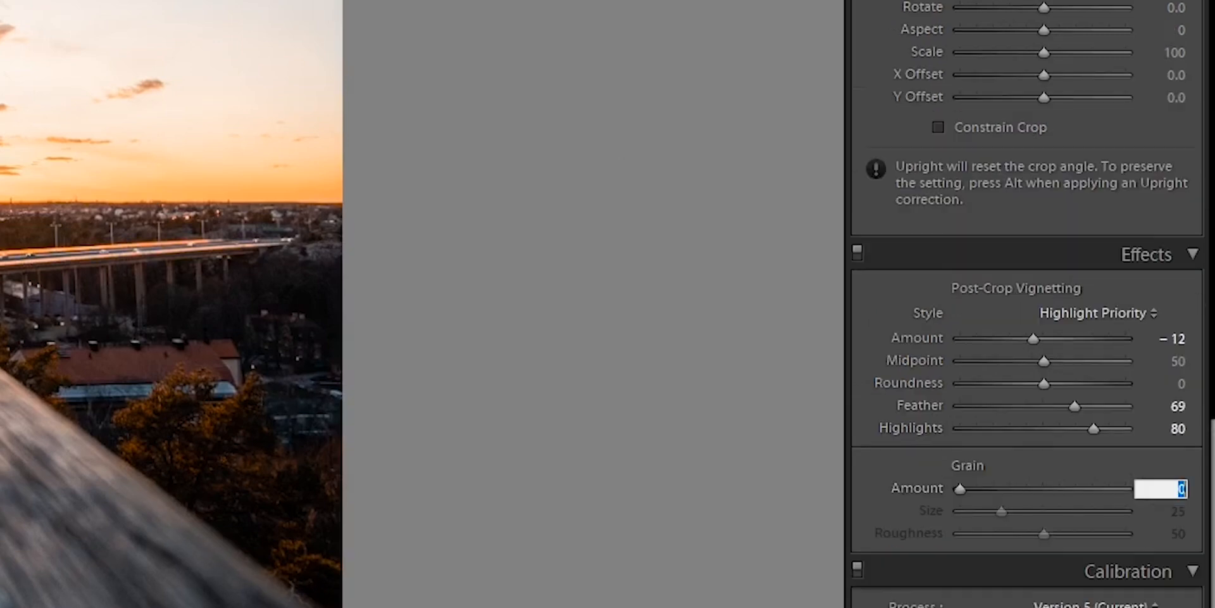
text(20)
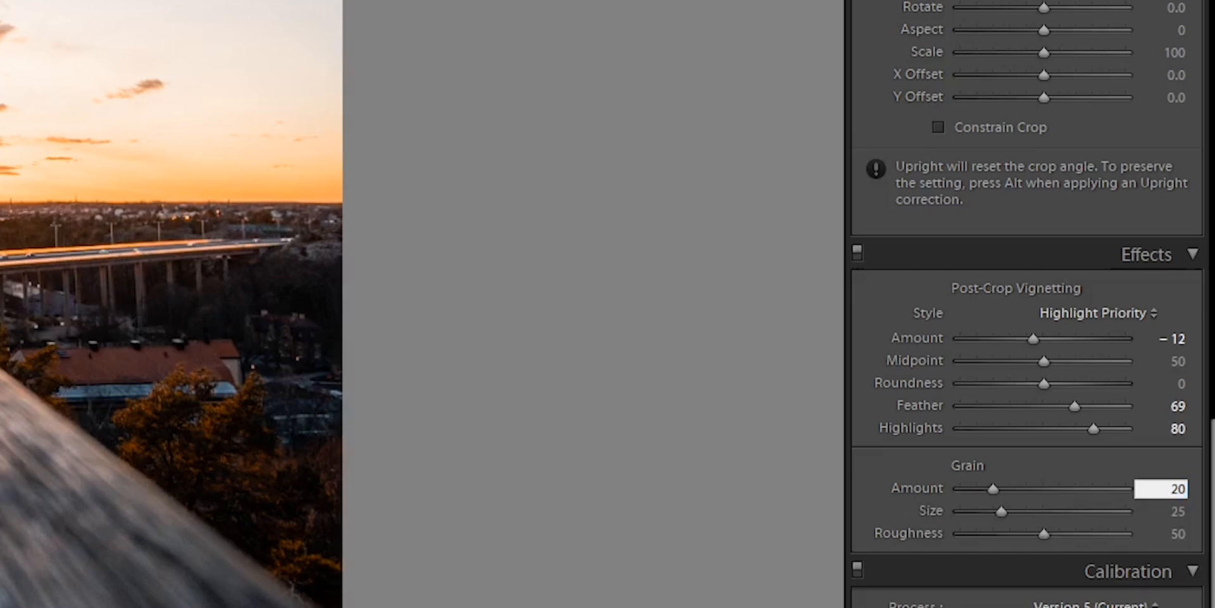
key(Return)
click(1179, 534)
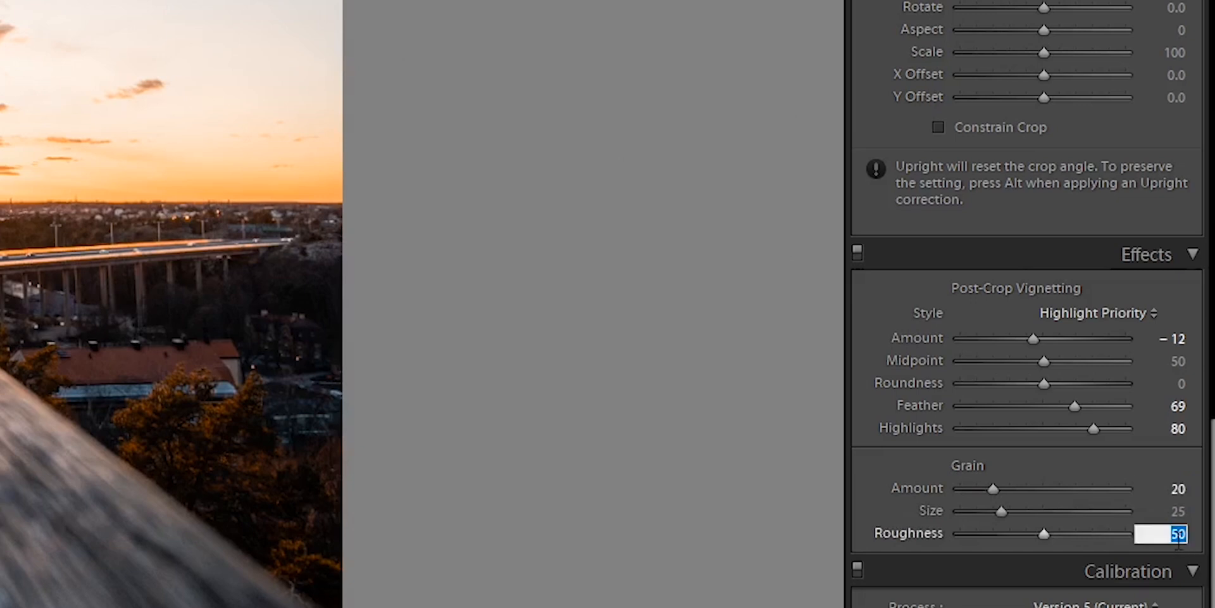
key(Return)
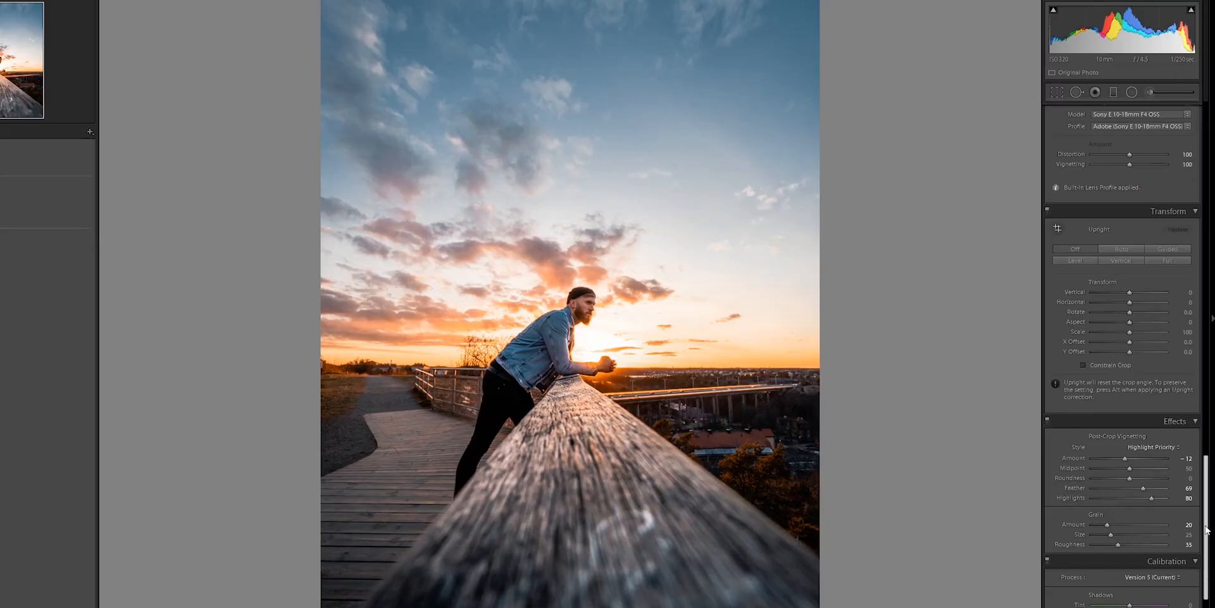
- Set the photo's overall contrast to +30 in the basic tone adjustments
scroll(1122, 355, down, 5)
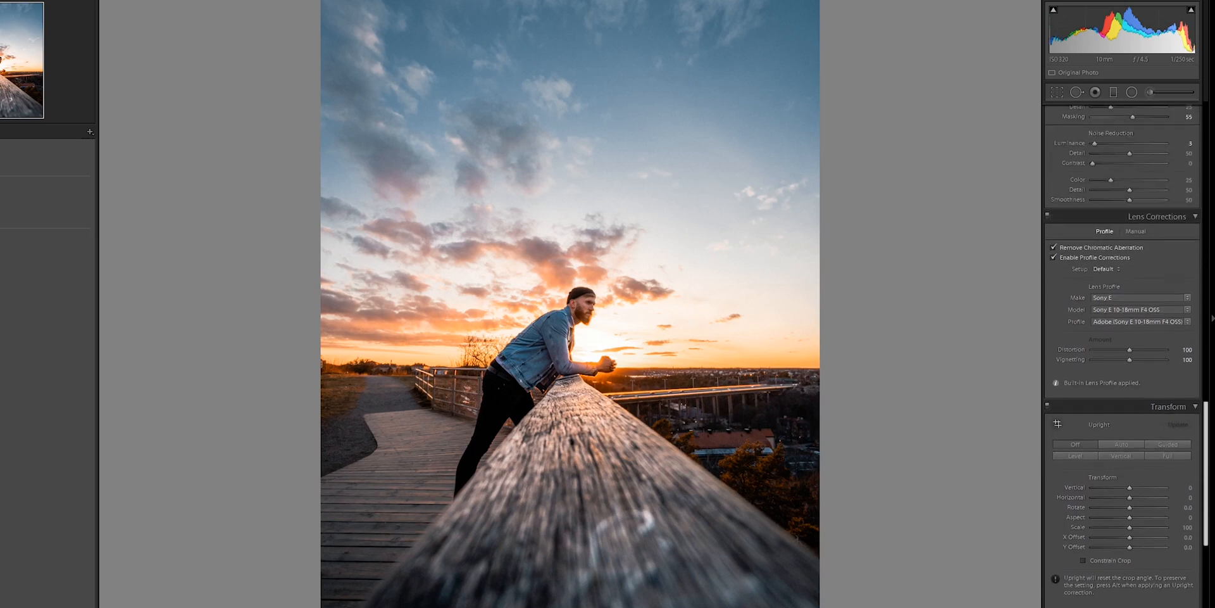
scroll(1210, 182, up, 10)
click(1186, 197)
text(30)
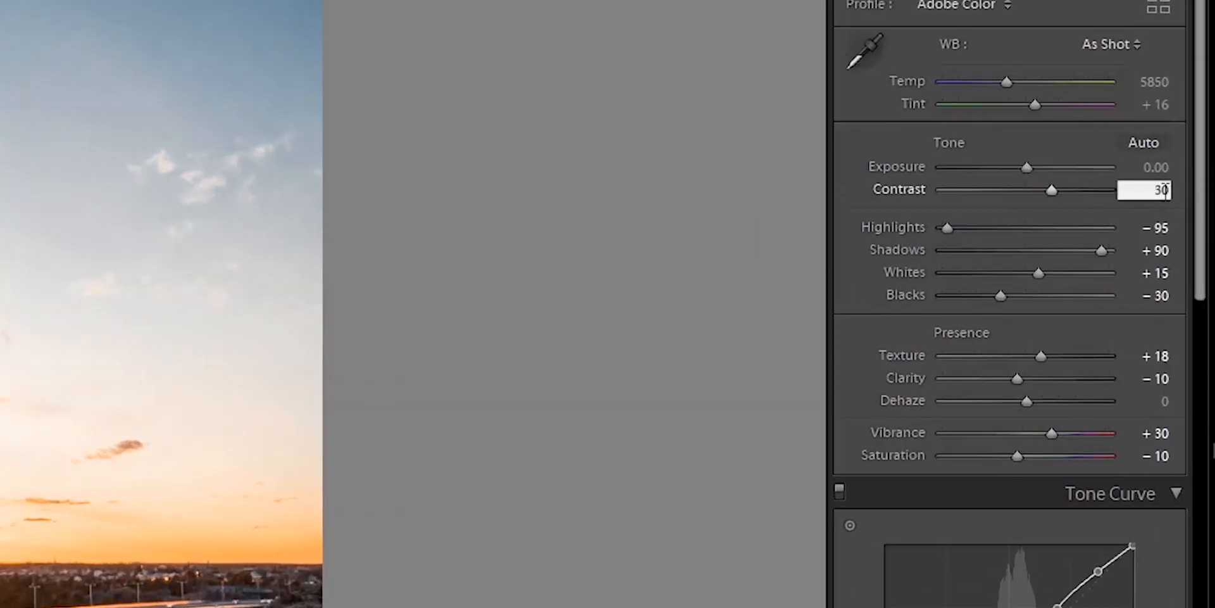
key(Return)
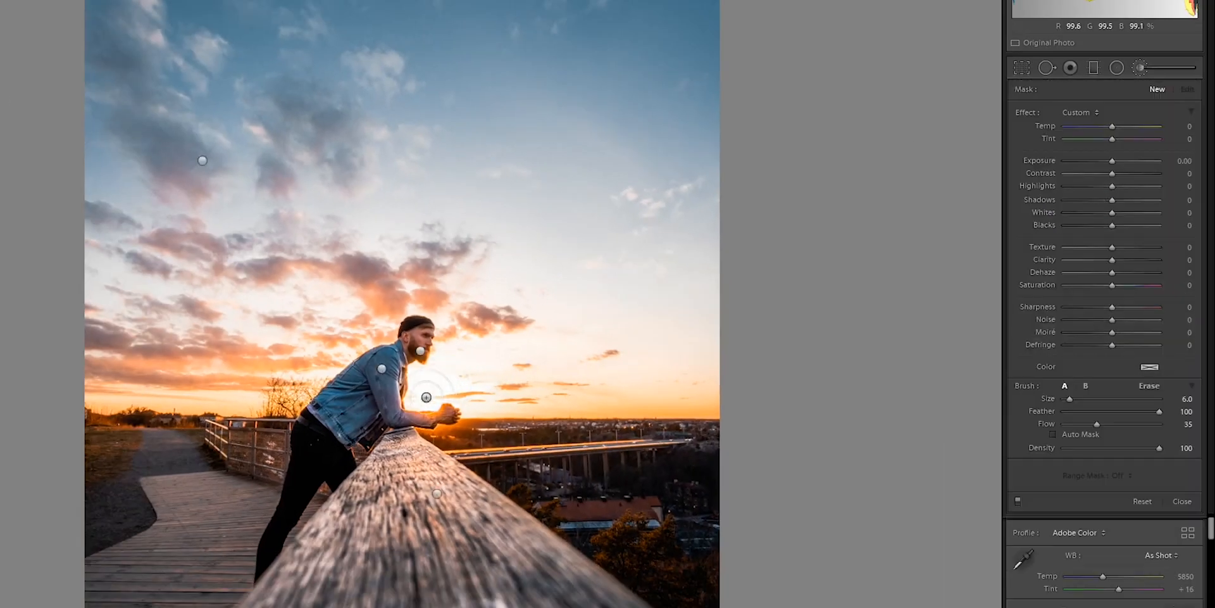
- Lower the highlights of the adjustment brush mask placed over the sun, and close the brush
drag(1112, 186, 1091, 190)
scroll(433, 389, down, 2)
click(1140, 67)
scroll(1198, 344, down, 5)
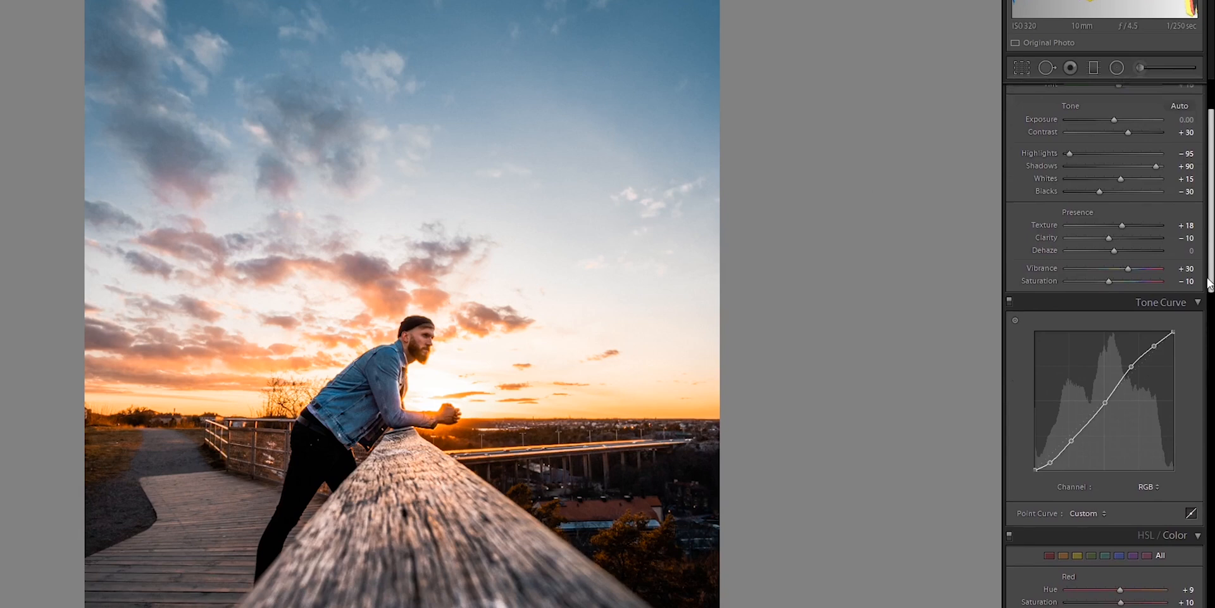
- Fine-tune the orange saturation and lower the yellow luminance to -17 in the colour mix
scroll(1198, 344, down, 2)
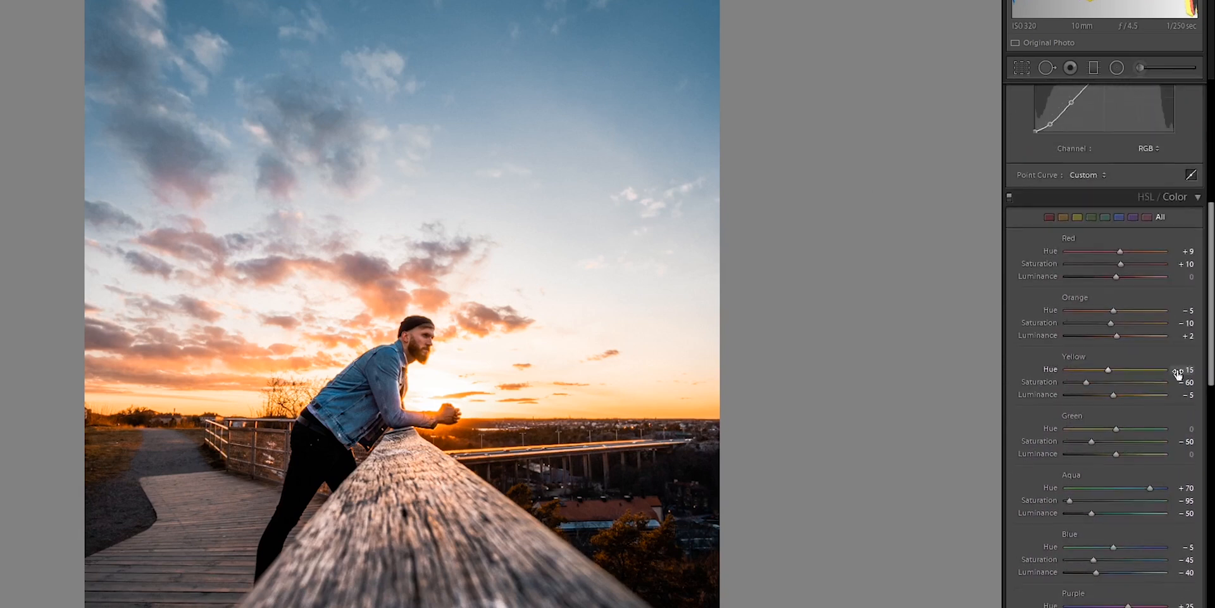
drag(1111, 324, 1112, 326)
drag(1115, 391, 1111, 392)
scroll(1109, 391, down, 7)
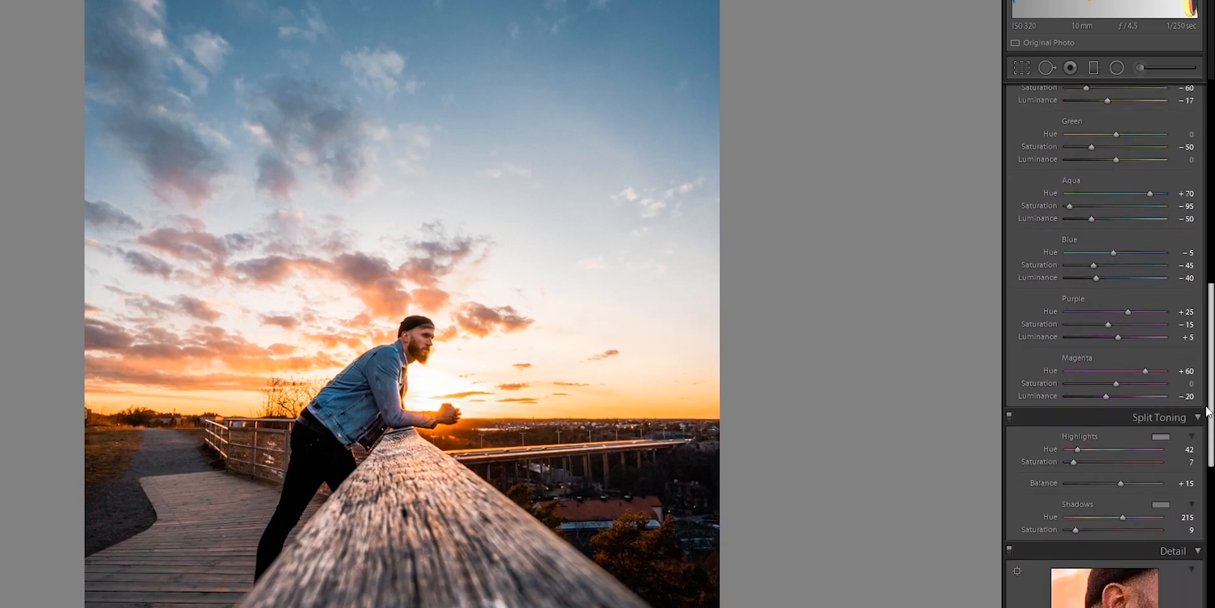